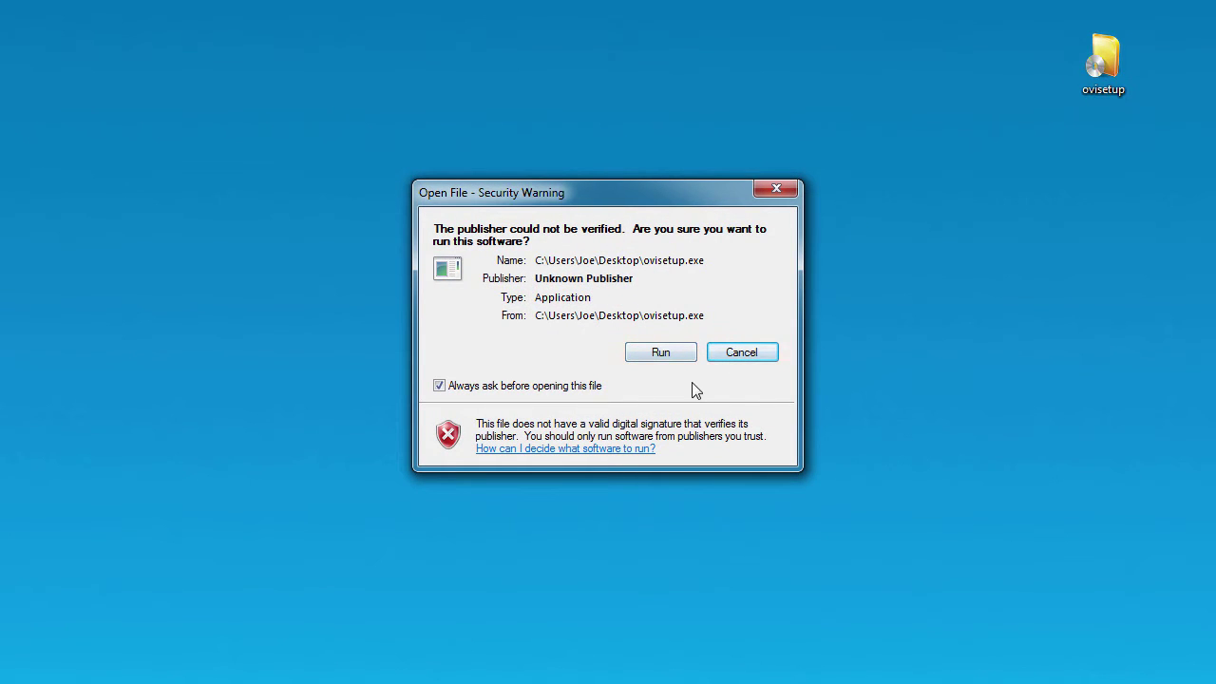
Step: Run the ovisetup installer, keep English as the language and accept the software license terms
left_click(678, 355)
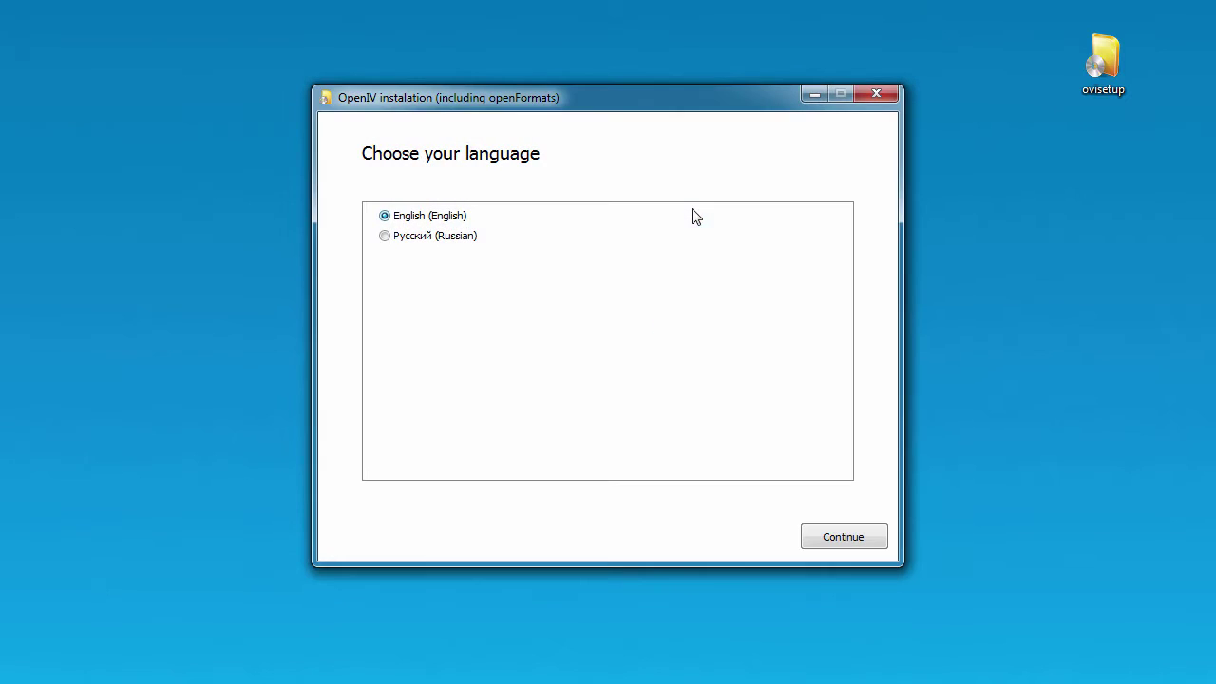
left_click(804, 537)
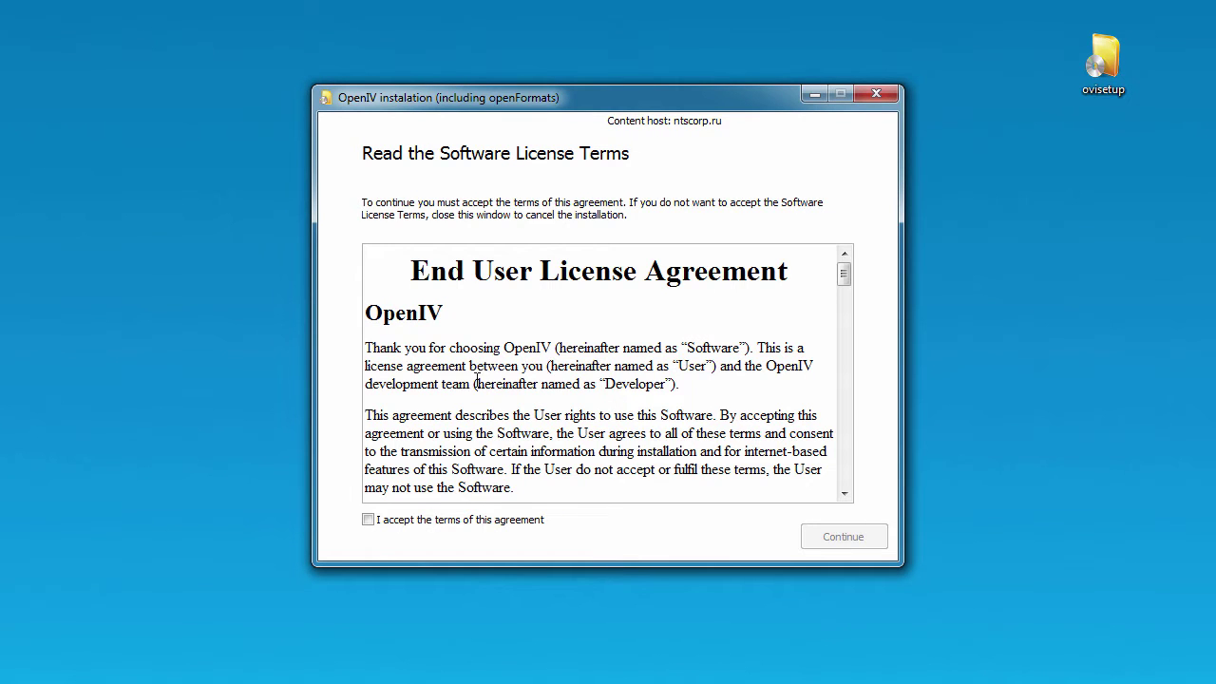
left_click(374, 525)
left_click(843, 537)
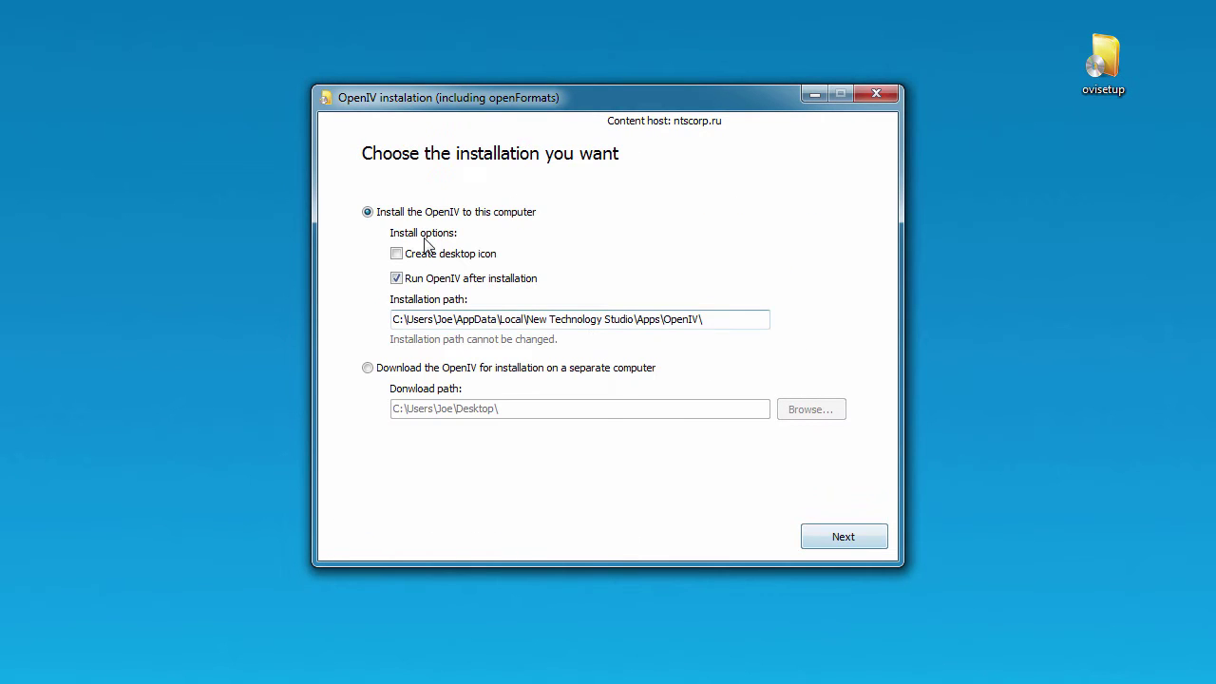
Step: Install OpenIV on this computer with a desktop icon and launch after installation, and close the completed installer
left_click(397, 256)
left_click(867, 538)
left_click(599, 404)
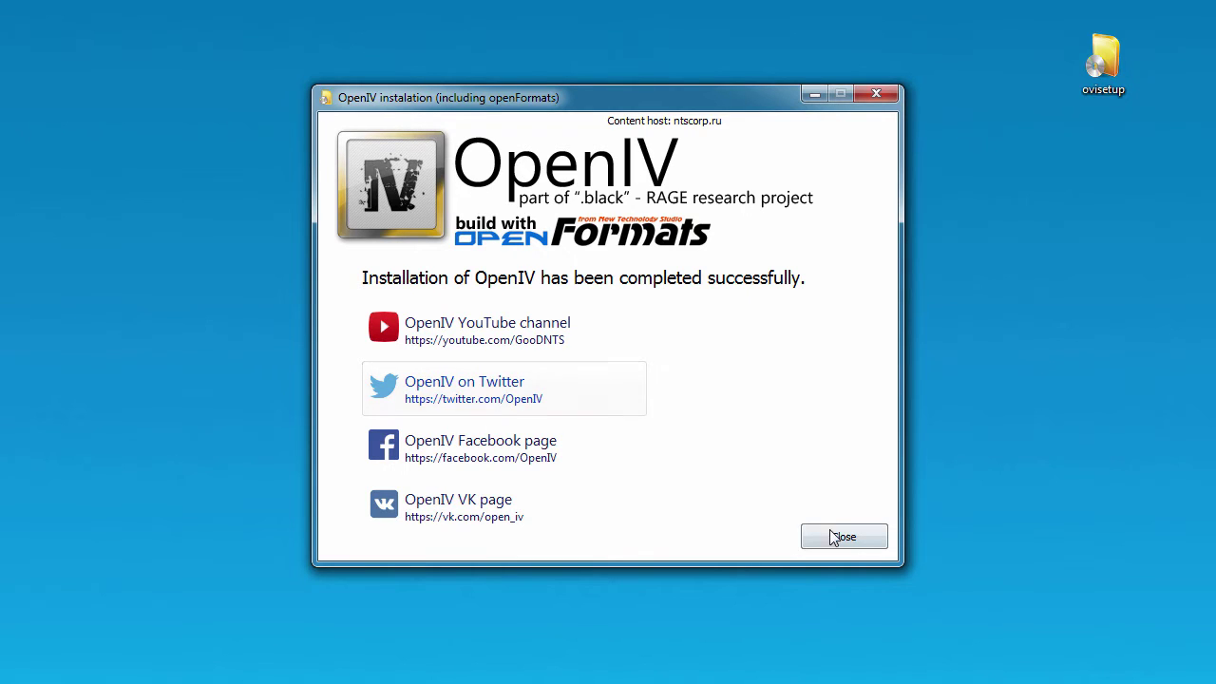
left_click(635, 394)
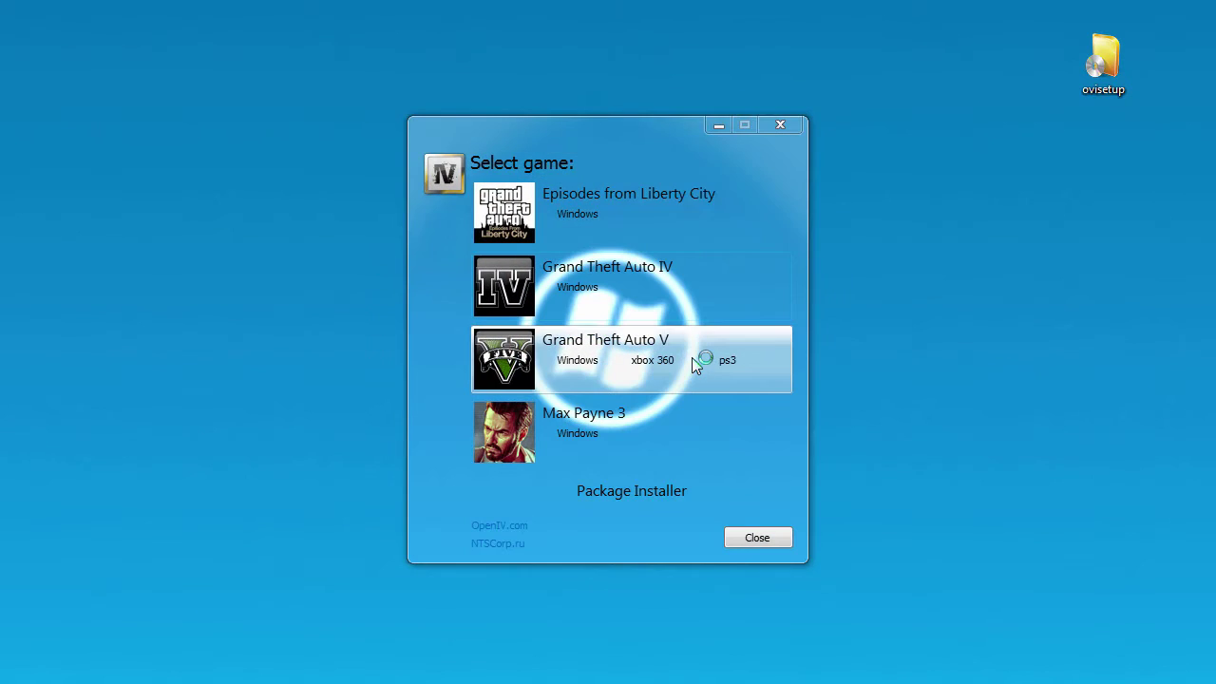
Step: Check the run-as-administrator setting in the OpenIV desktop shortcut's compatibility properties and accept the properties
left_click_drag(590, 134, 582, 136)
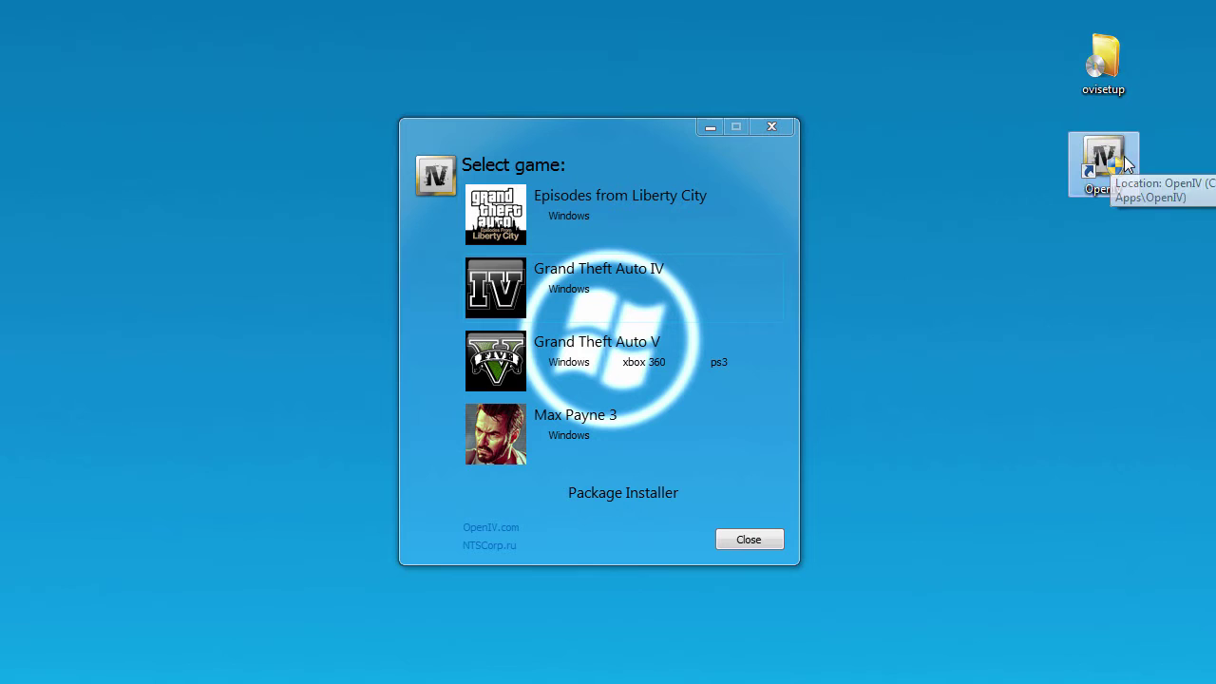
right_click(1108, 169)
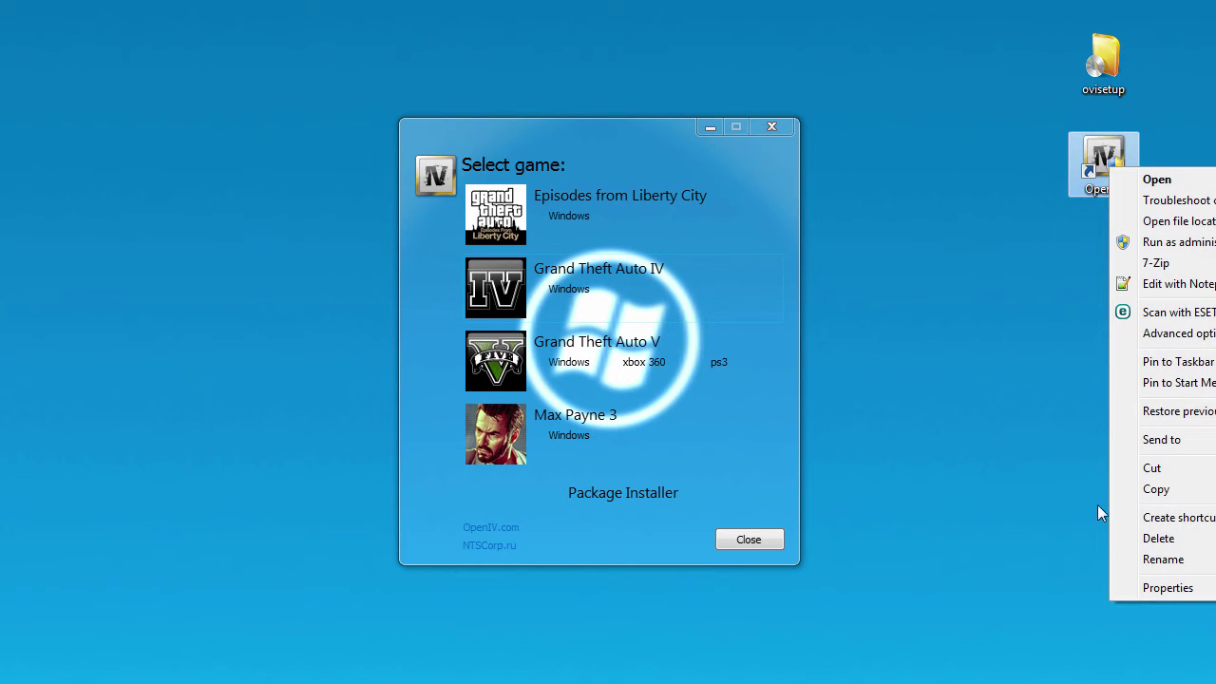
left_click(1137, 589)
left_click_drag(1169, 190, 699, 94)
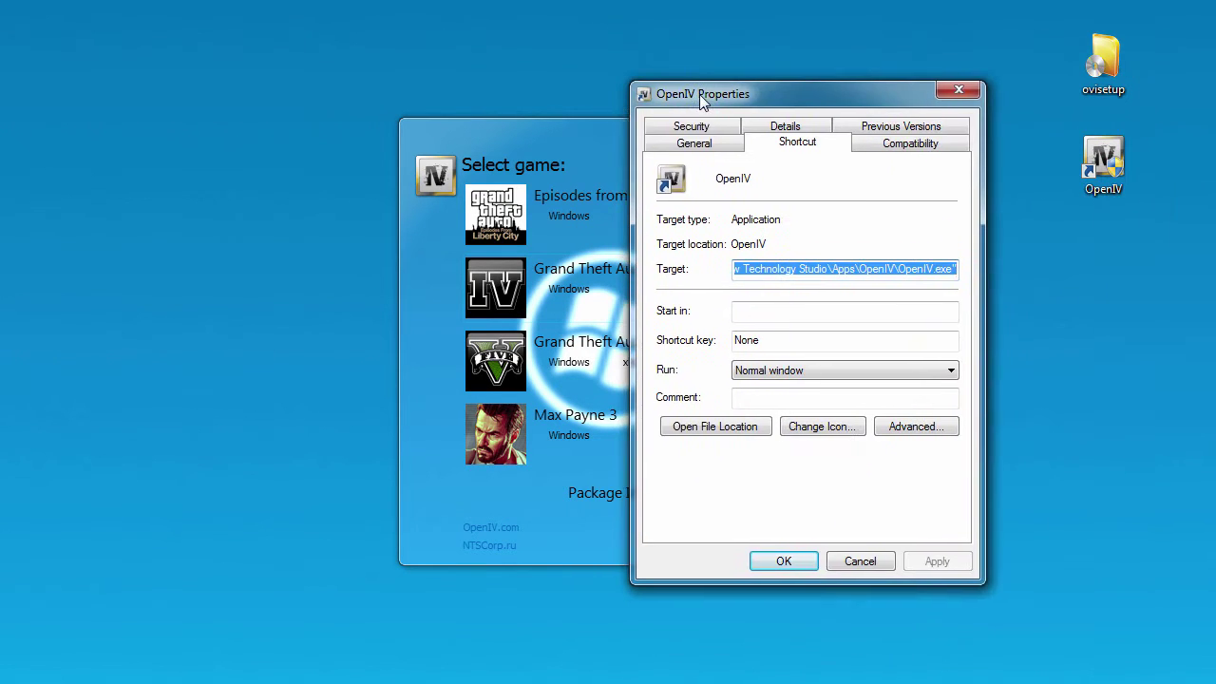
left_click(713, 127)
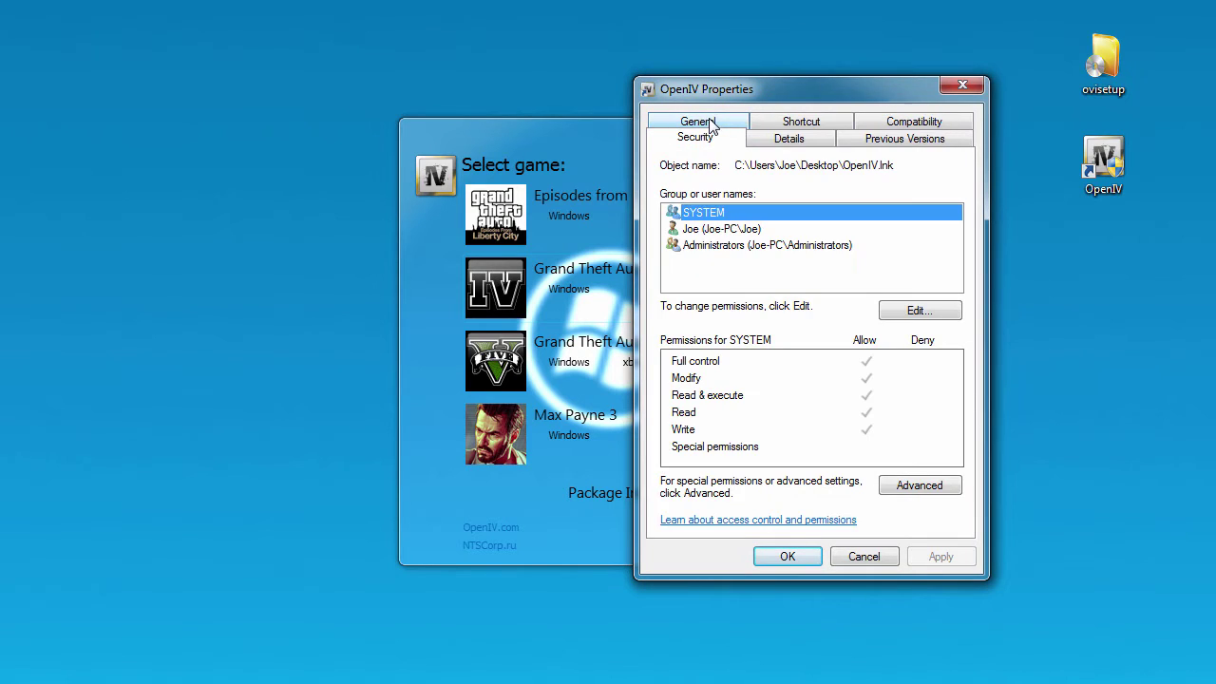
left_click(781, 143)
left_click(880, 126)
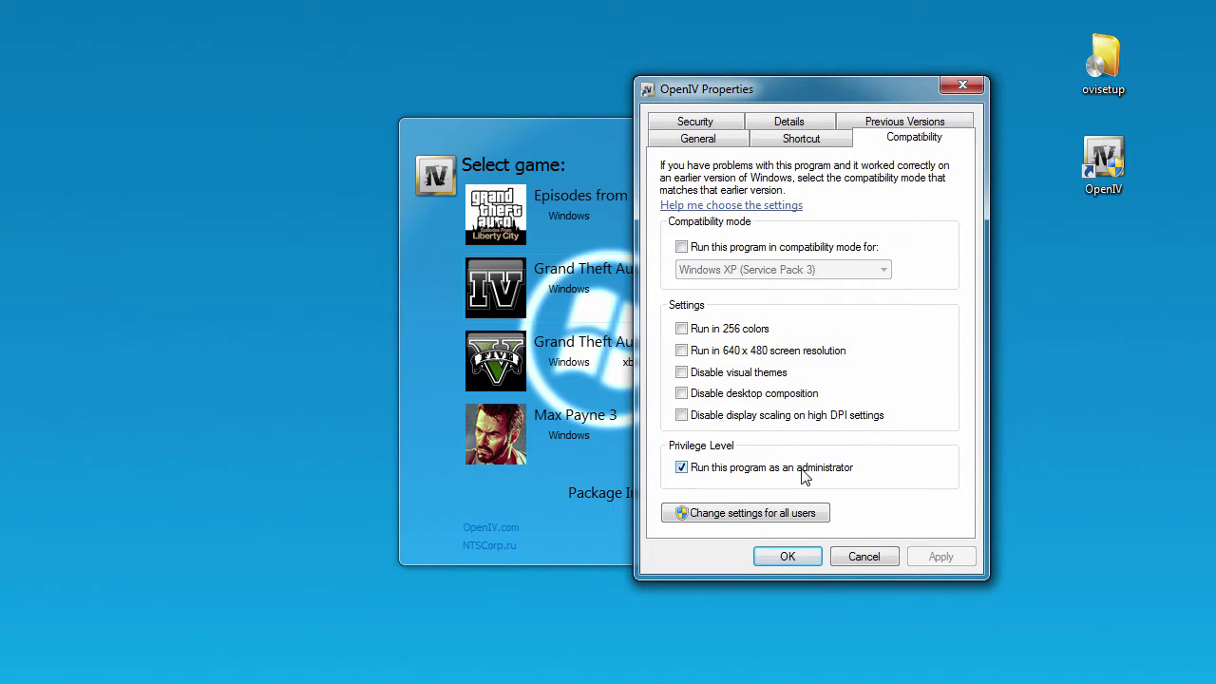
left_click(787, 557)
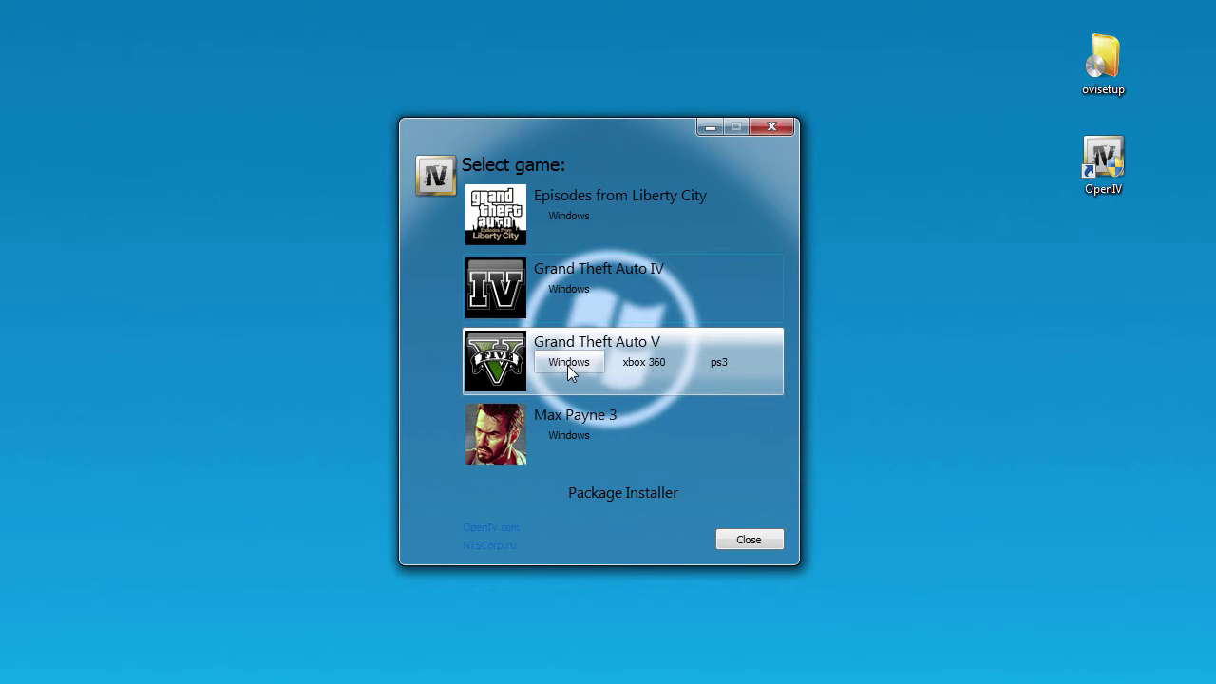
Step: Choose Grand Theft Auto V for Windows and set its location to C:\Program Files\Rockstar Games\Grand Theft Auto V
left_click(568, 365)
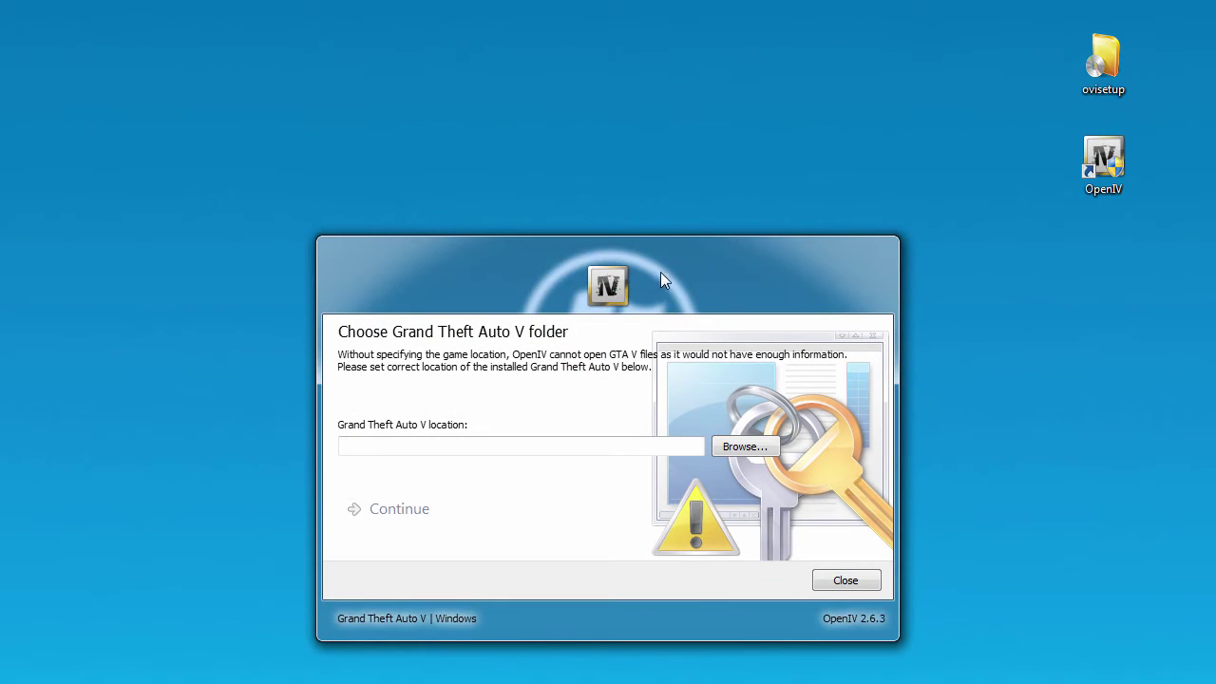
left_click(736, 396)
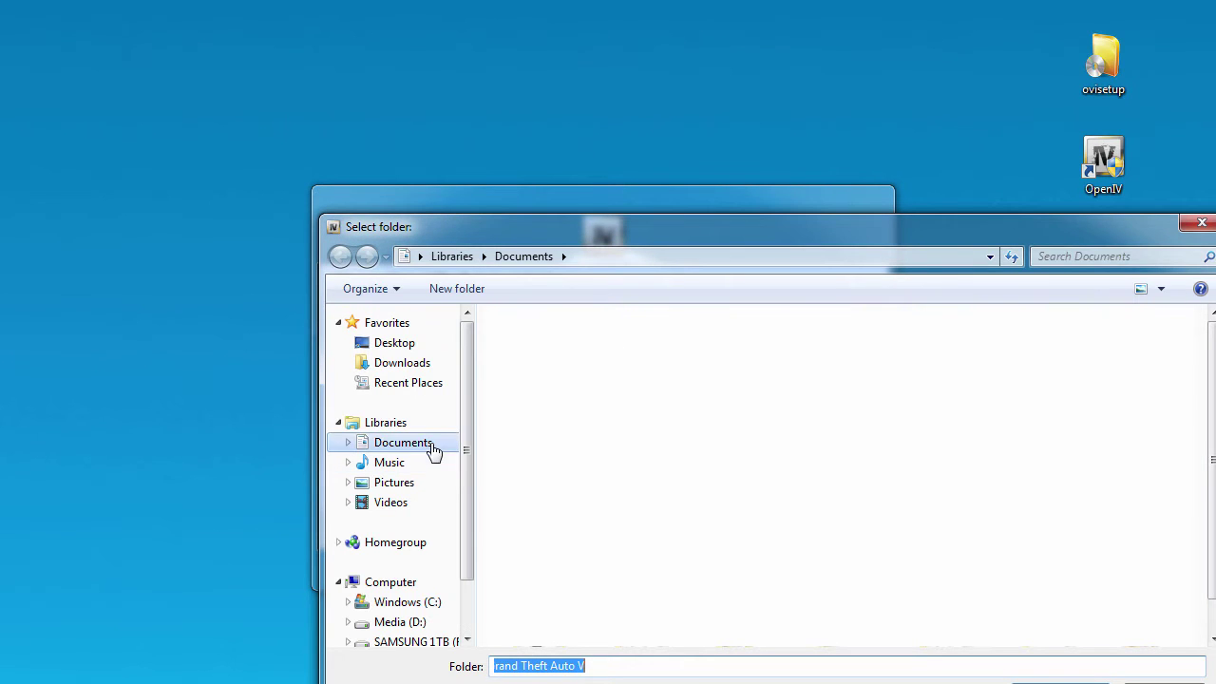
left_click(392, 602)
double_click(532, 404)
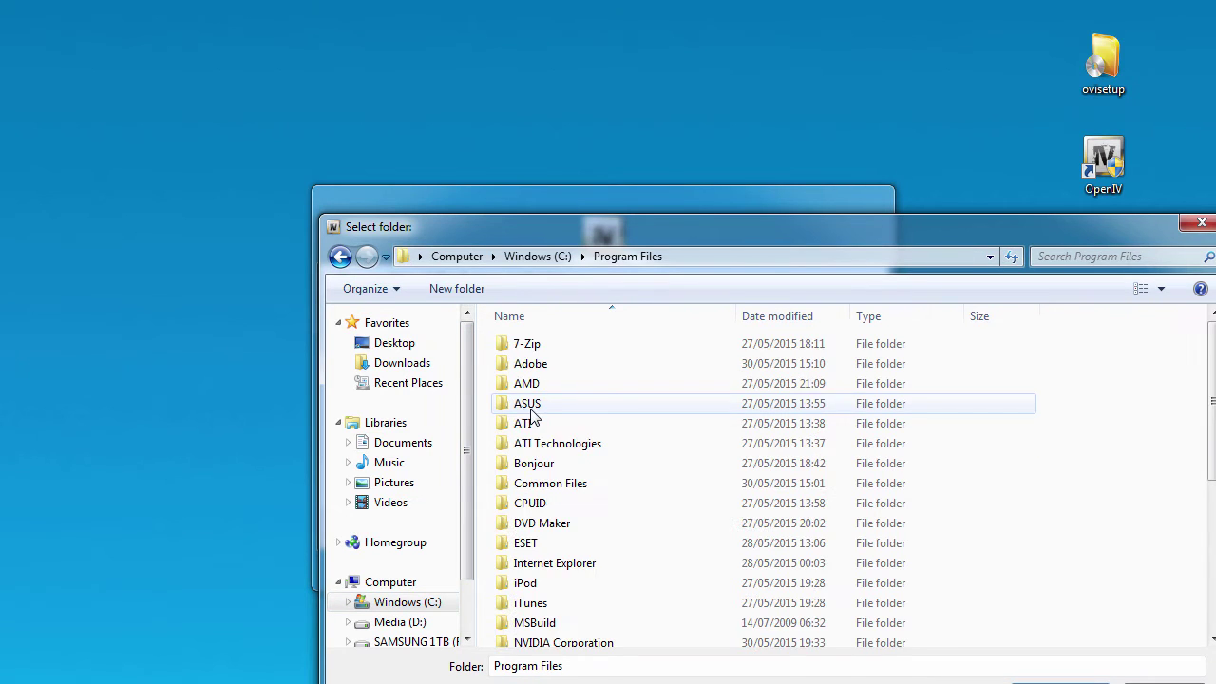
scroll(532, 496, "down", 4)
scroll(532, 496, "down", 1)
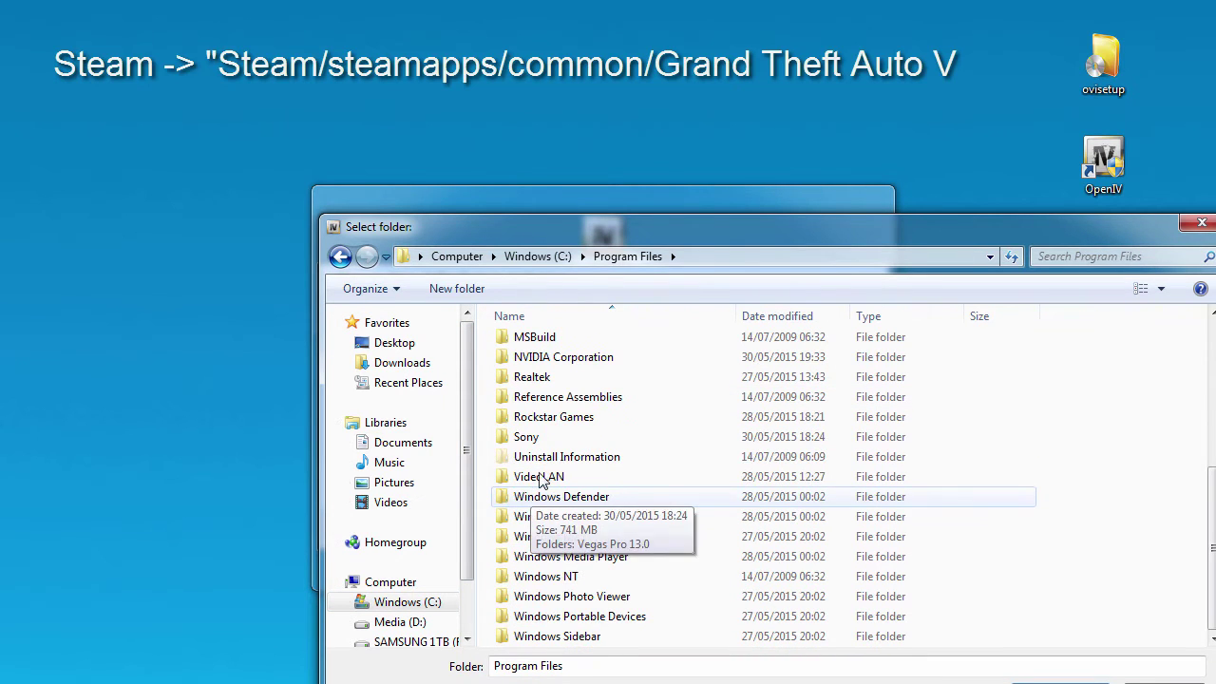
double_click(548, 418)
double_click(564, 344)
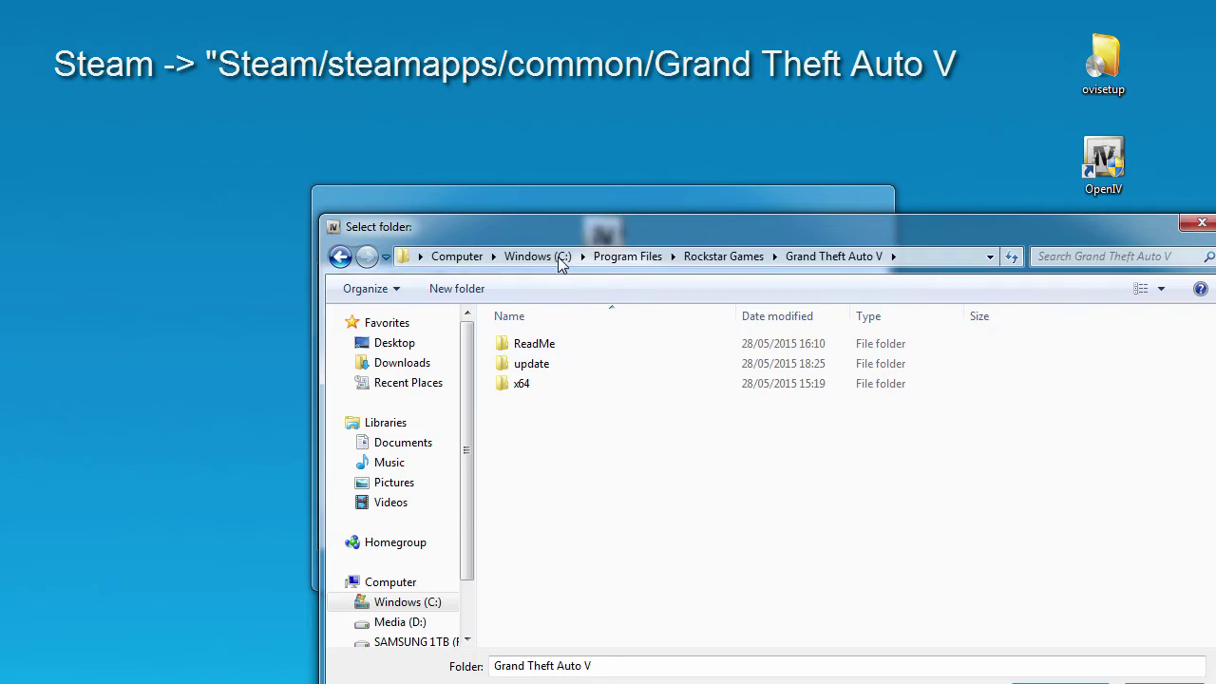
left_click(1027, 680)
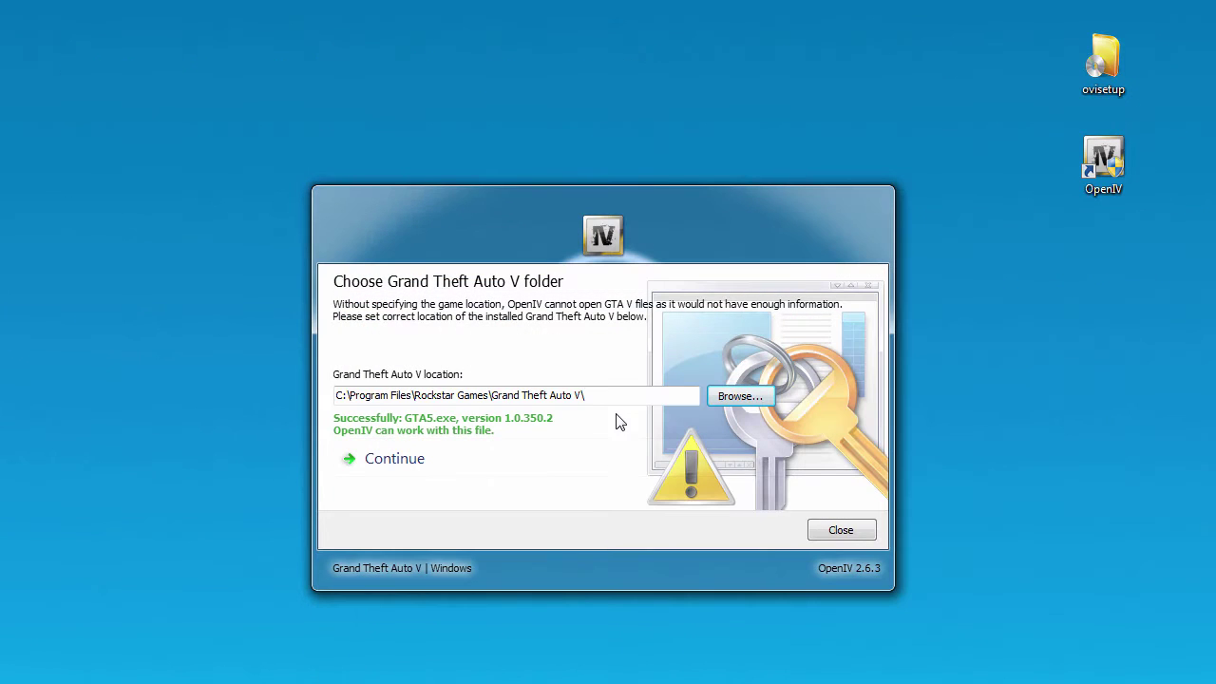
Step: Continue through the remaining game setup pages, and reposition and enlarge the OpenIV file browser window
left_click(402, 461)
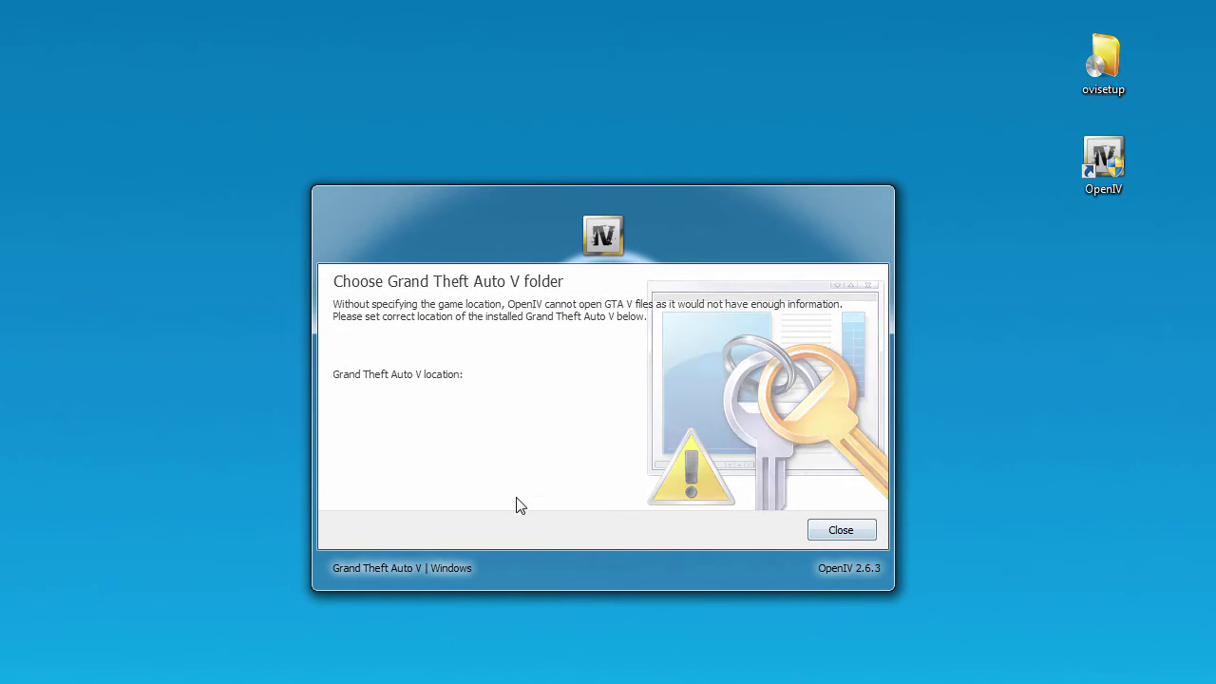
left_click(424, 461)
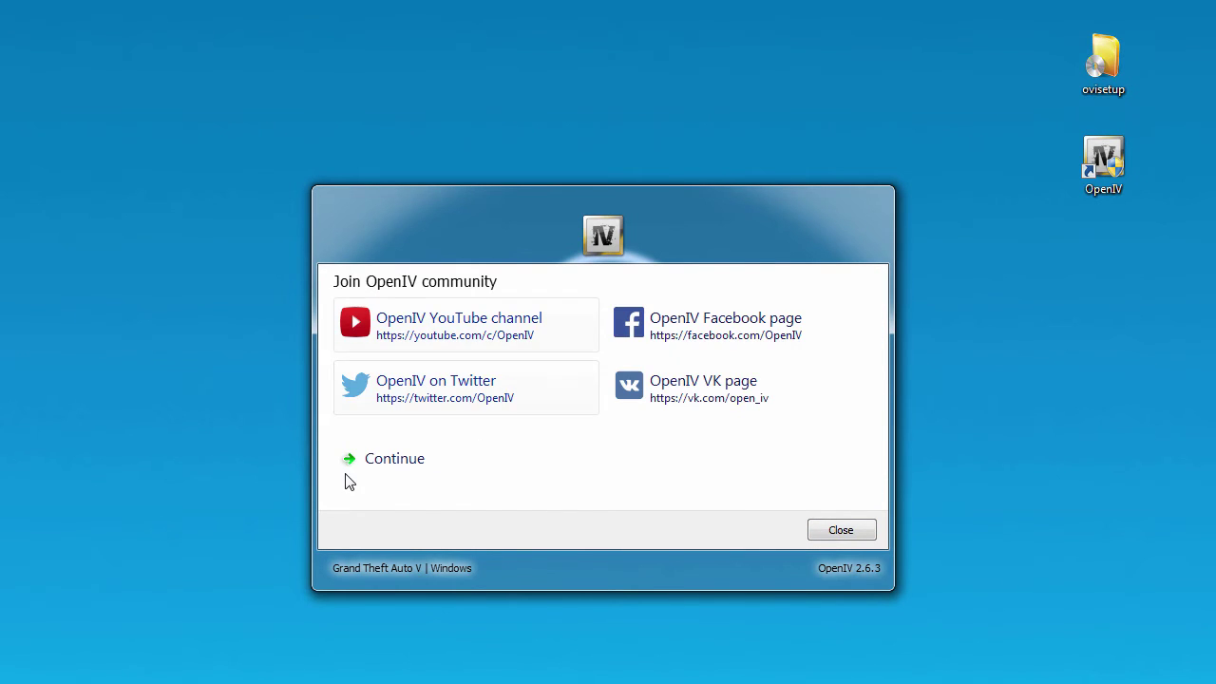
left_click(348, 467)
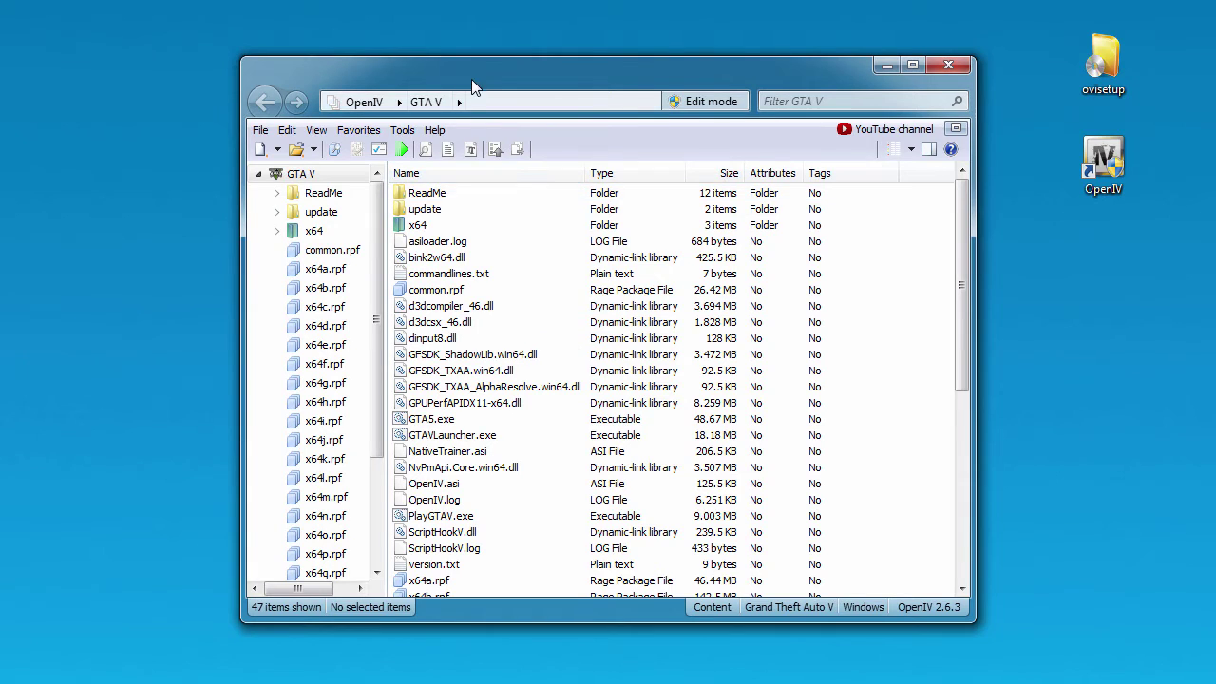
left_click_drag(473, 83, 319, 38)
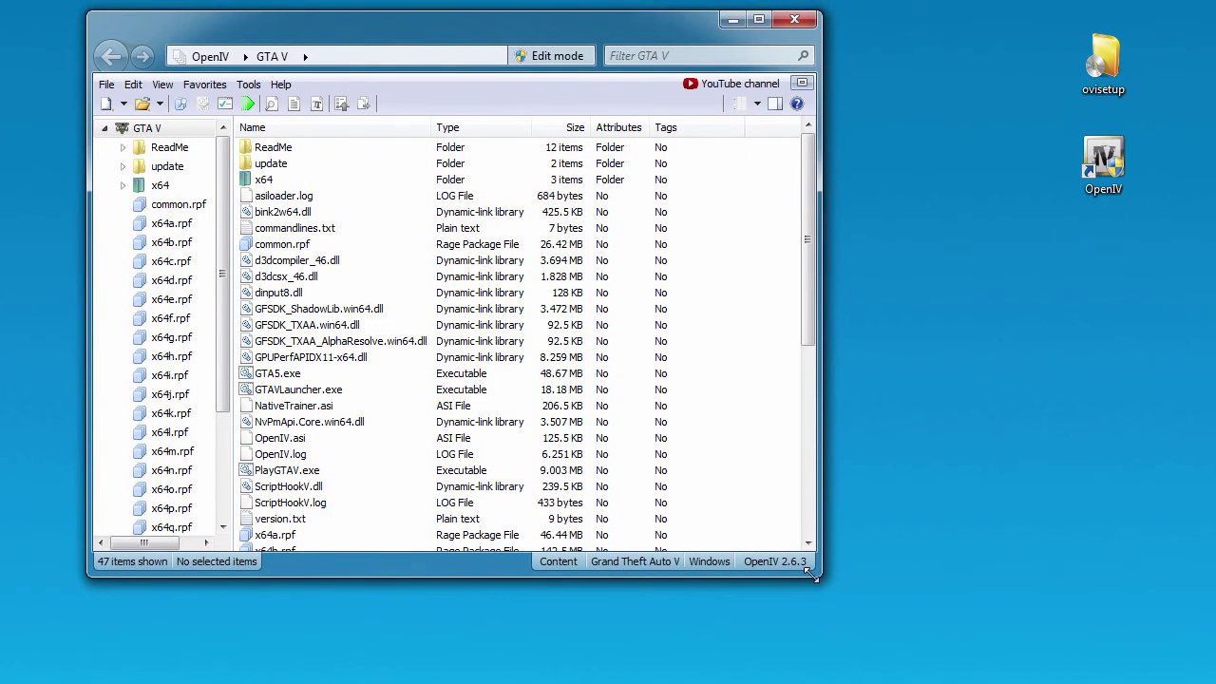
left_click_drag(812, 575, 1064, 676)
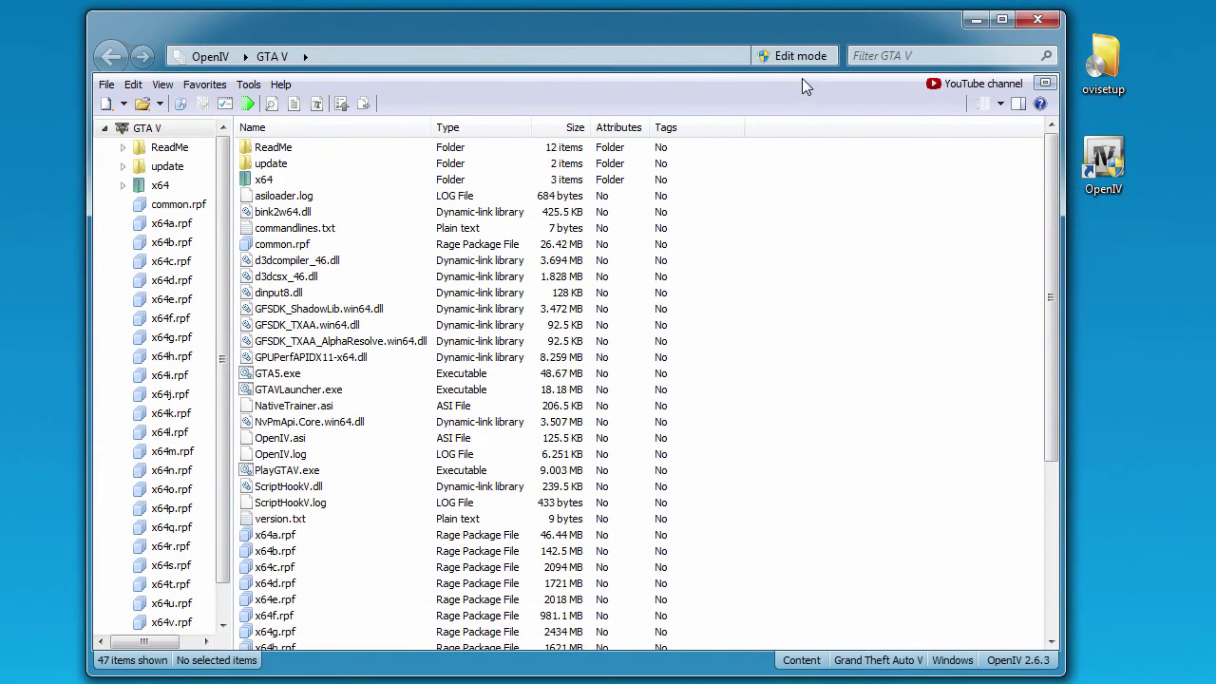
left_click_drag(753, 21, 751, 28)
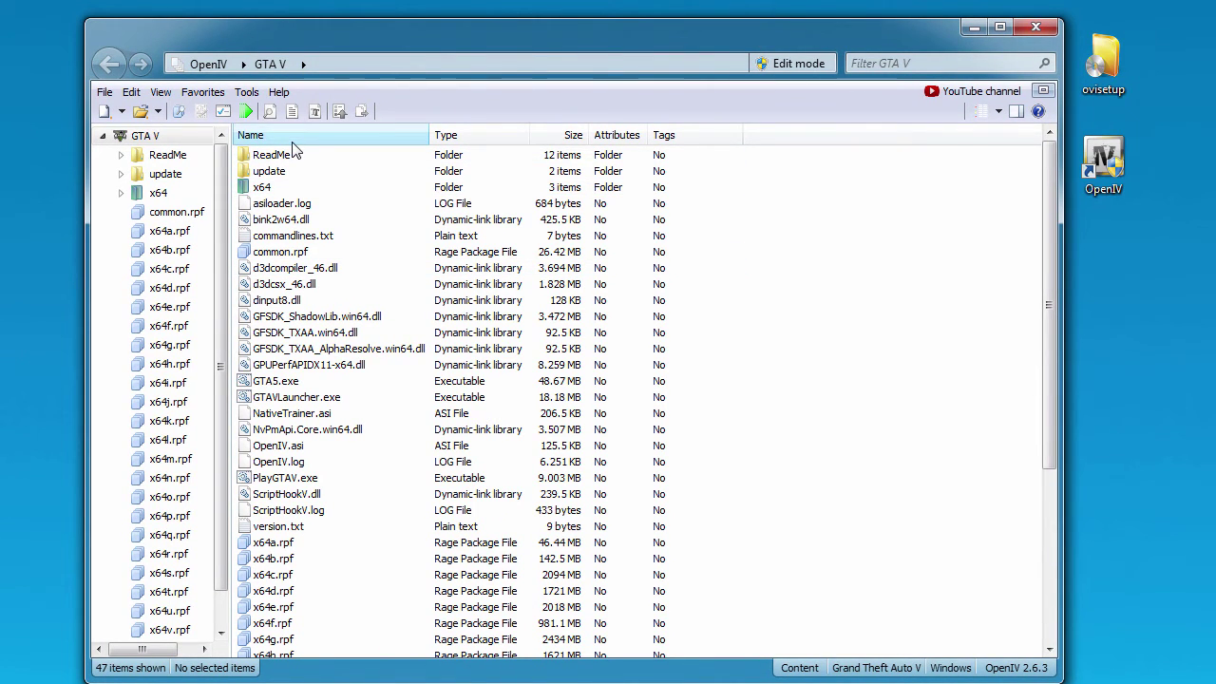
Step: Update the OpenIV.ASI plugin in the ASI Manager and close the manager
left_click(244, 95)
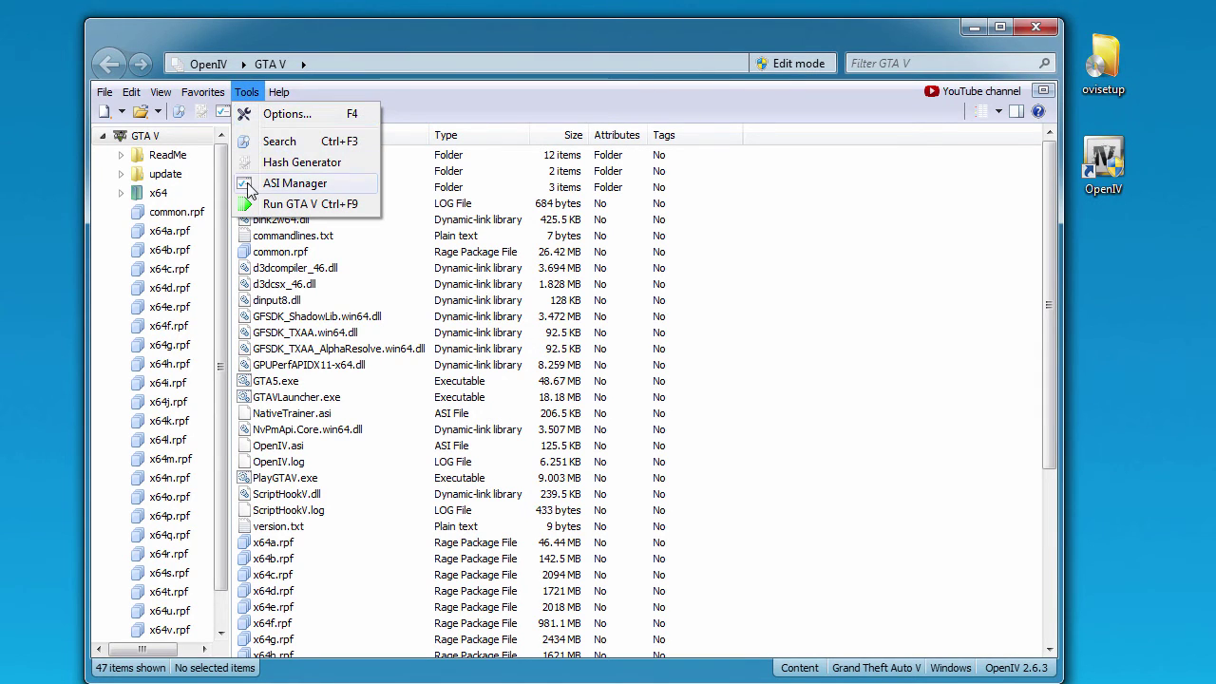
left_click(317, 184)
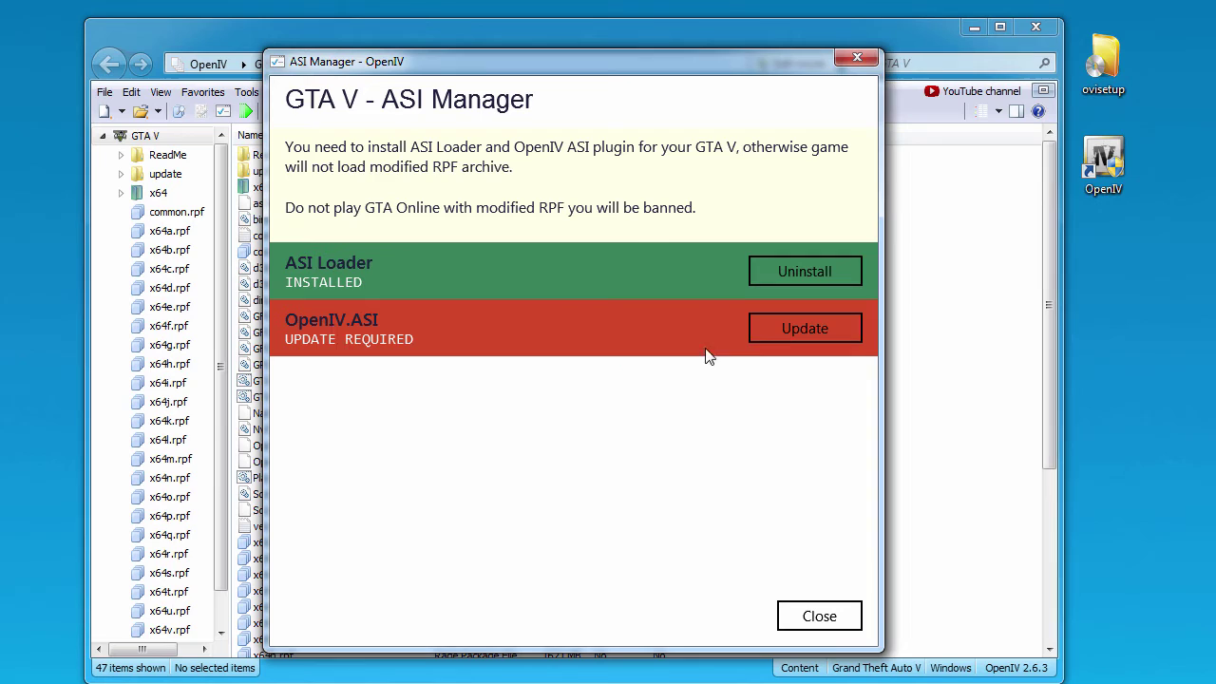
left_click(788, 328)
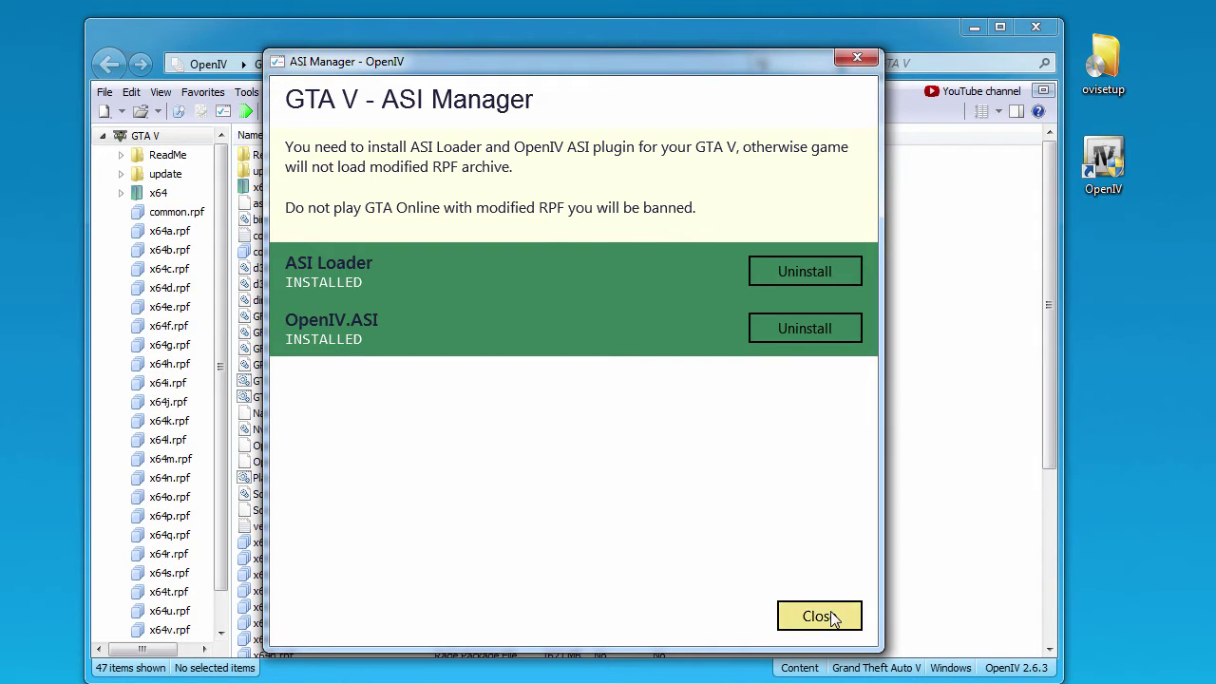
left_click(828, 618)
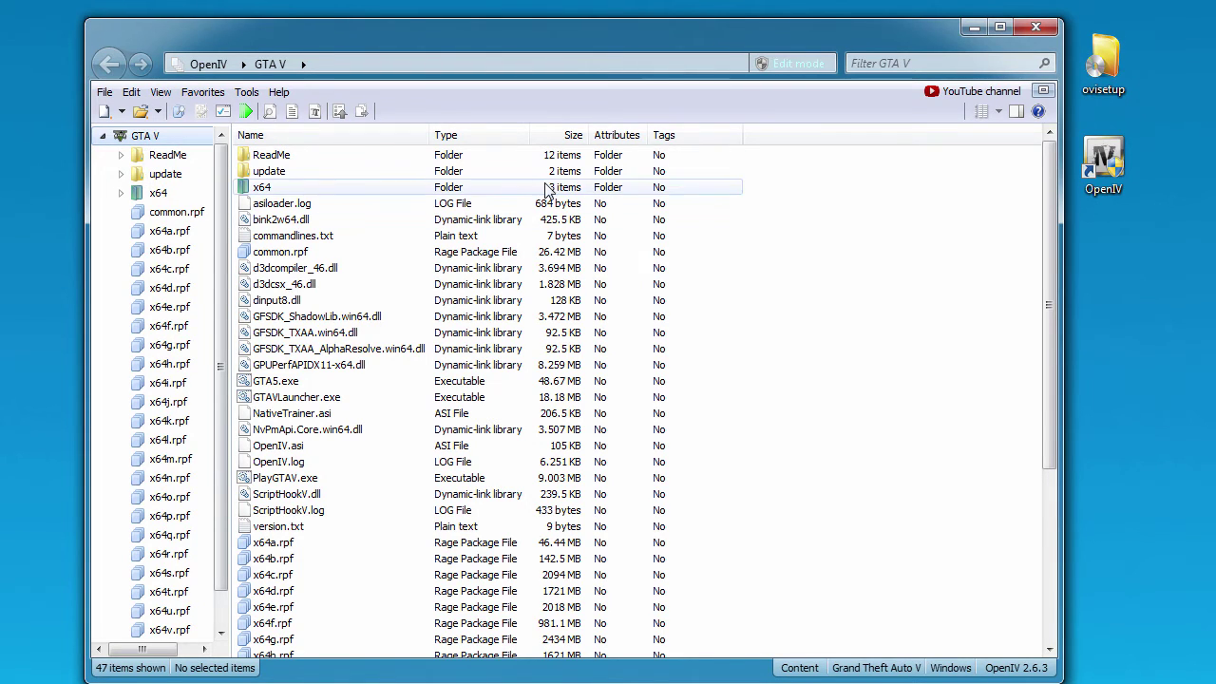
right_click(864, 212)
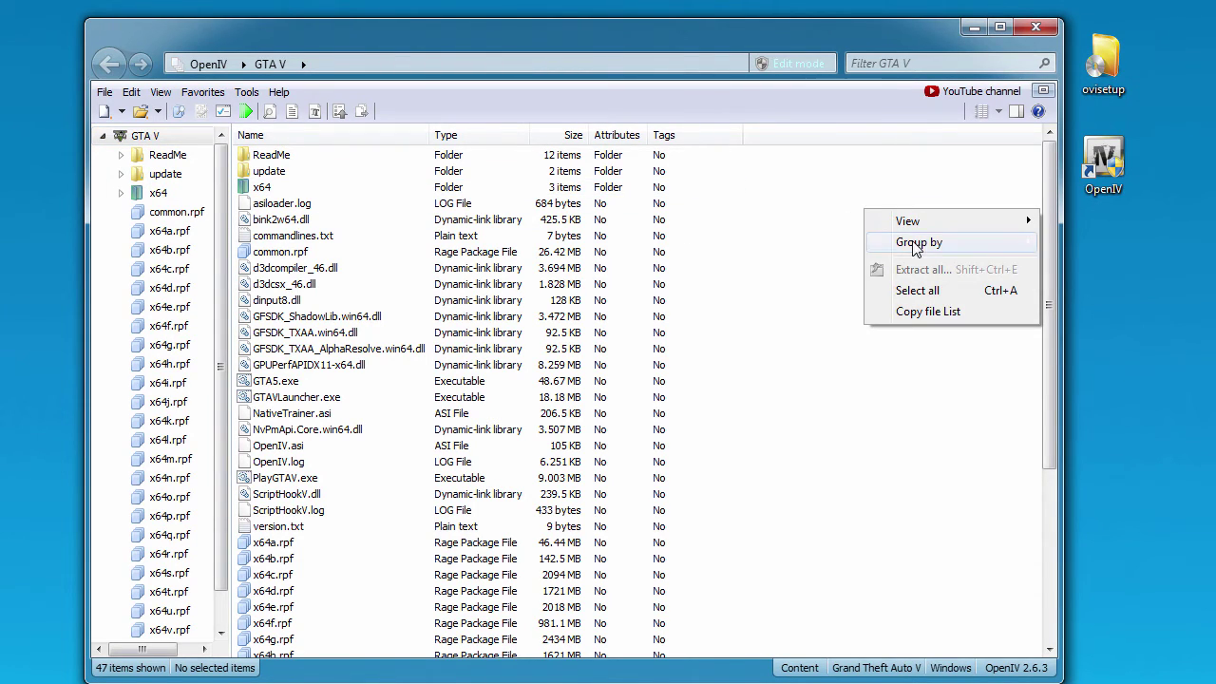
left_click(819, 217)
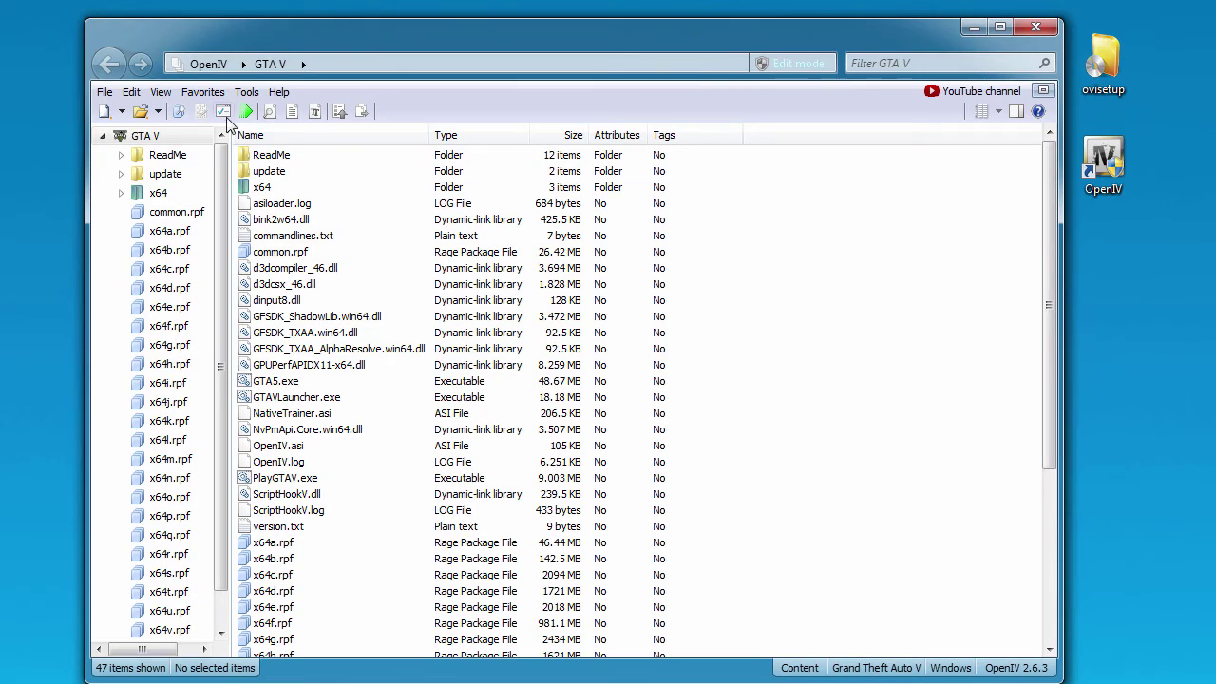
left_click(158, 111)
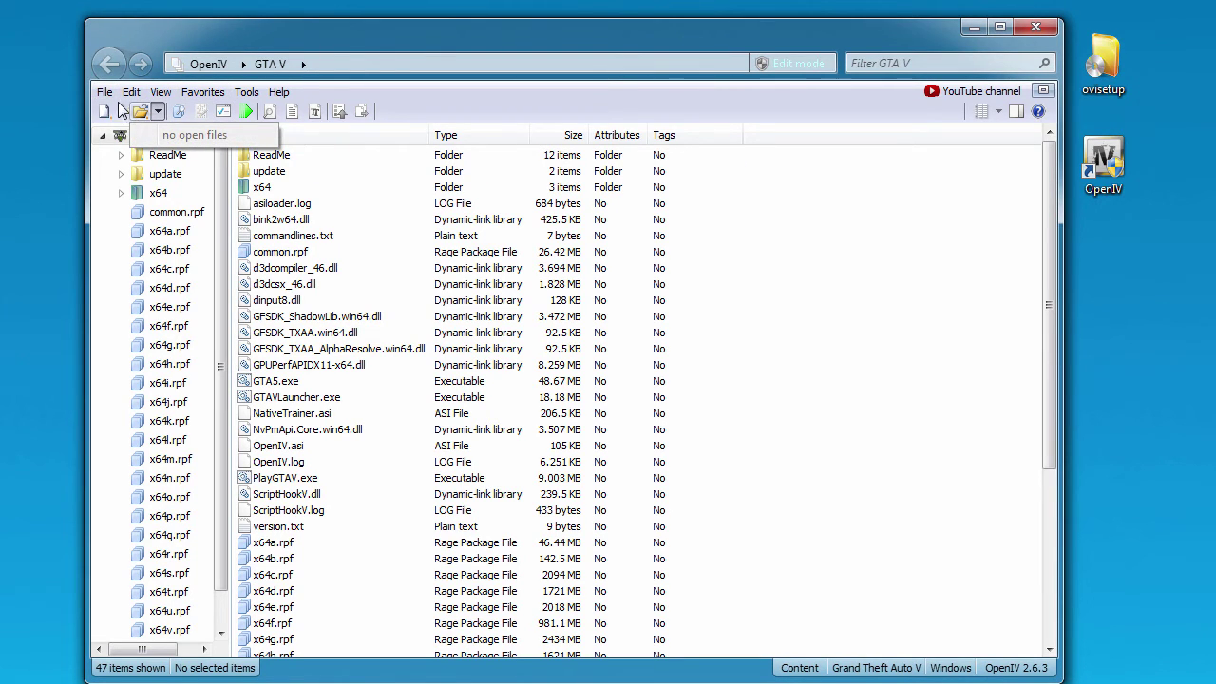
left_click(122, 112)
left_click(121, 112)
left_click(105, 92)
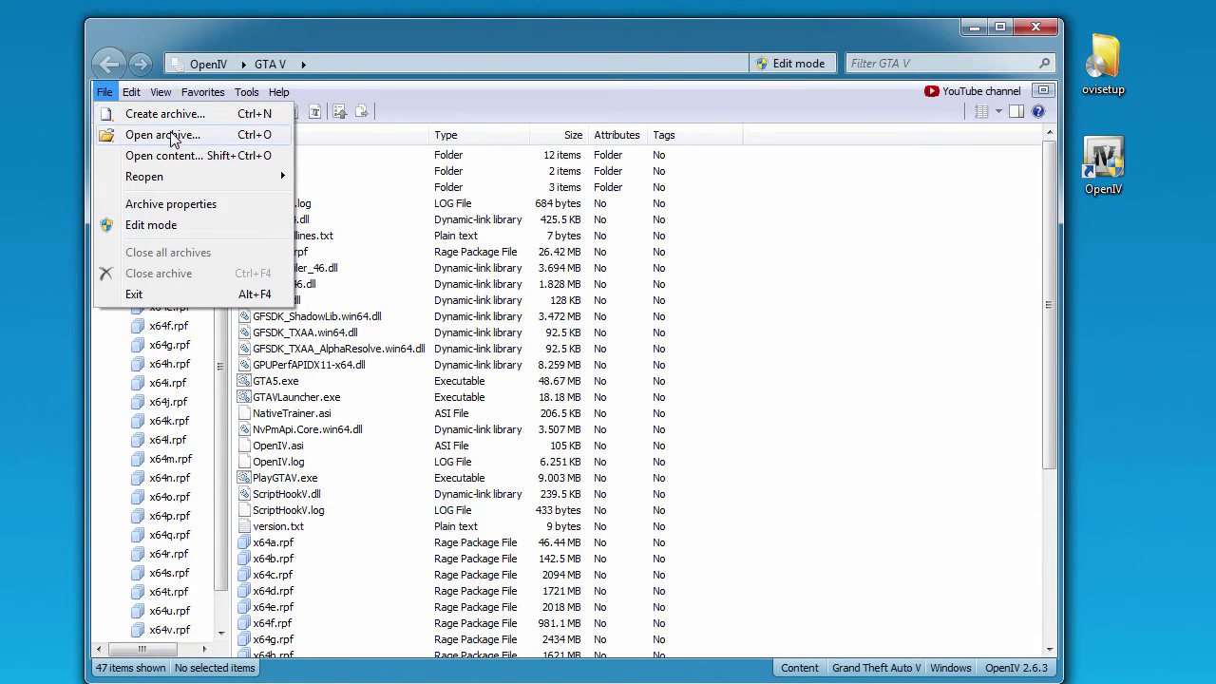
left_click(843, 299)
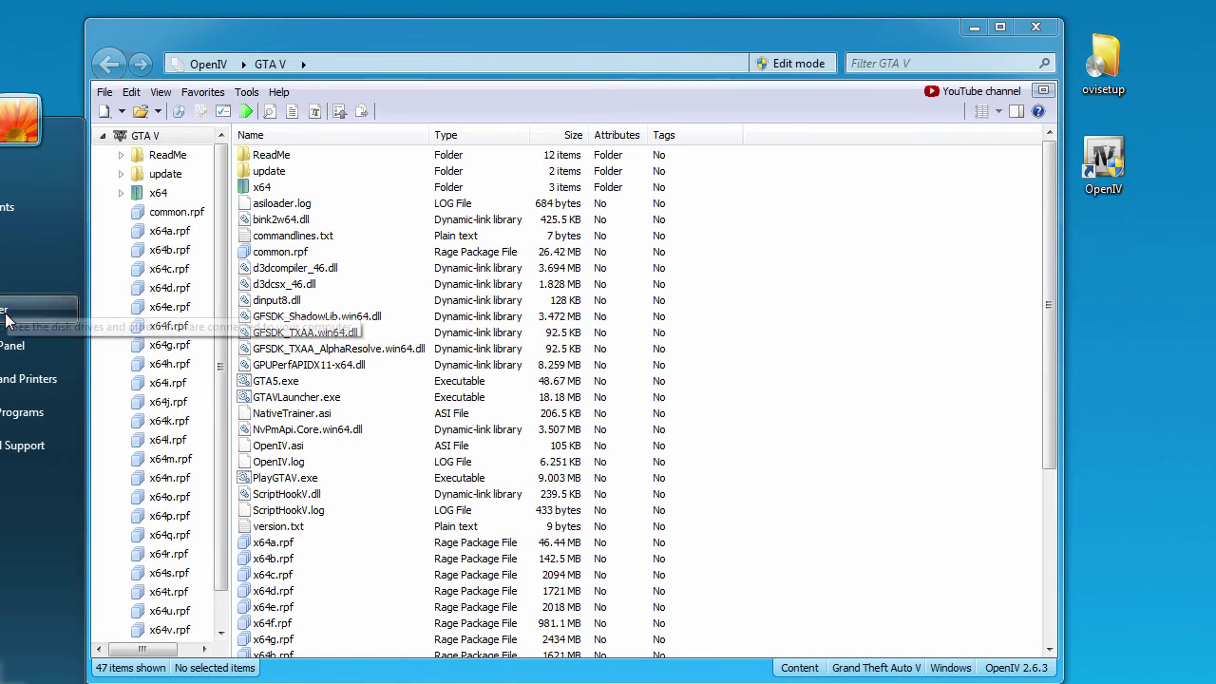
Step: Open C:\Program Files\Rockstar Games\Grand Theft Auto V in Windows Explorer
key("super+e")
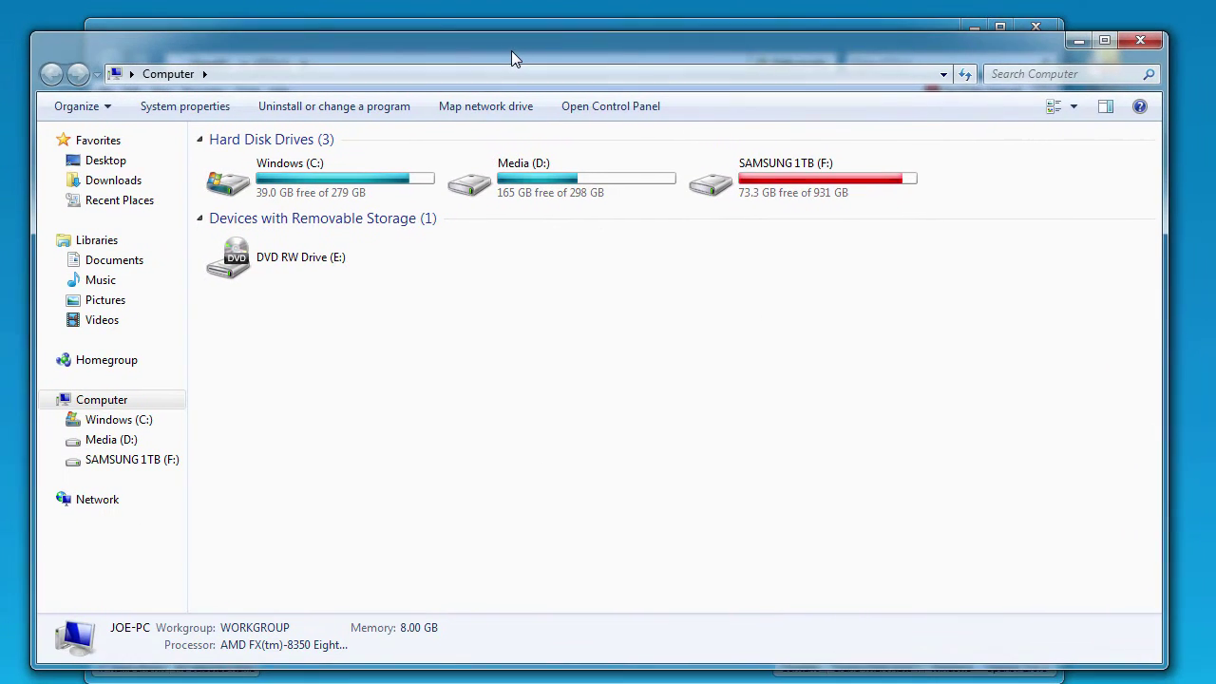
left_click_drag(511, 53, 513, 44)
left_click(333, 175)
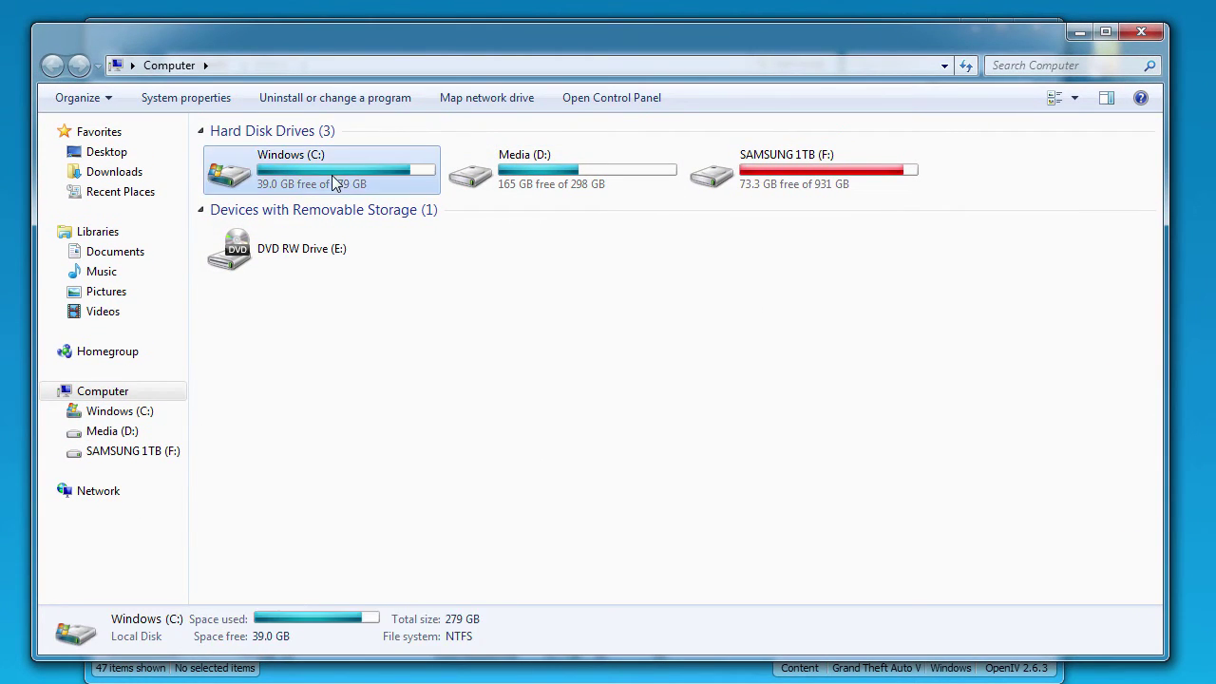
double_click(331, 175)
double_click(334, 213)
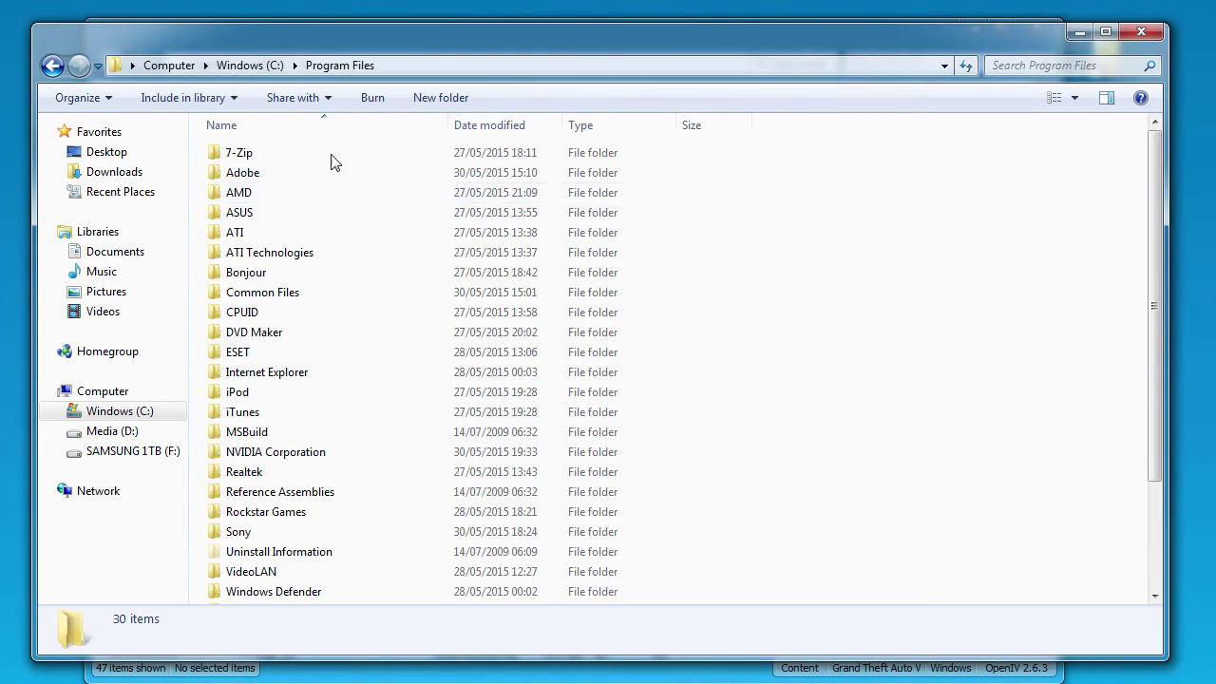
left_click(340, 494)
scroll(340, 504, "down", 3)
double_click(266, 372)
double_click(267, 162)
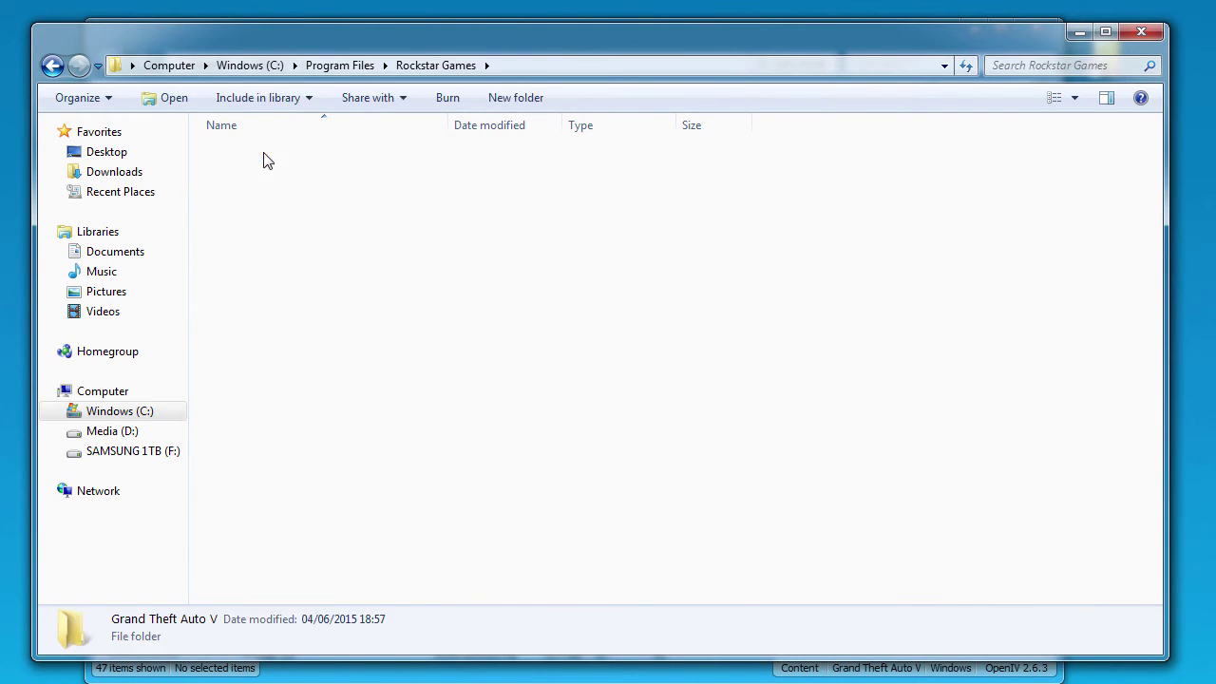
Step: Create a new folder named mods in the Grand Theft Auto V folder and minimize the Explorer window
right_click(864, 197)
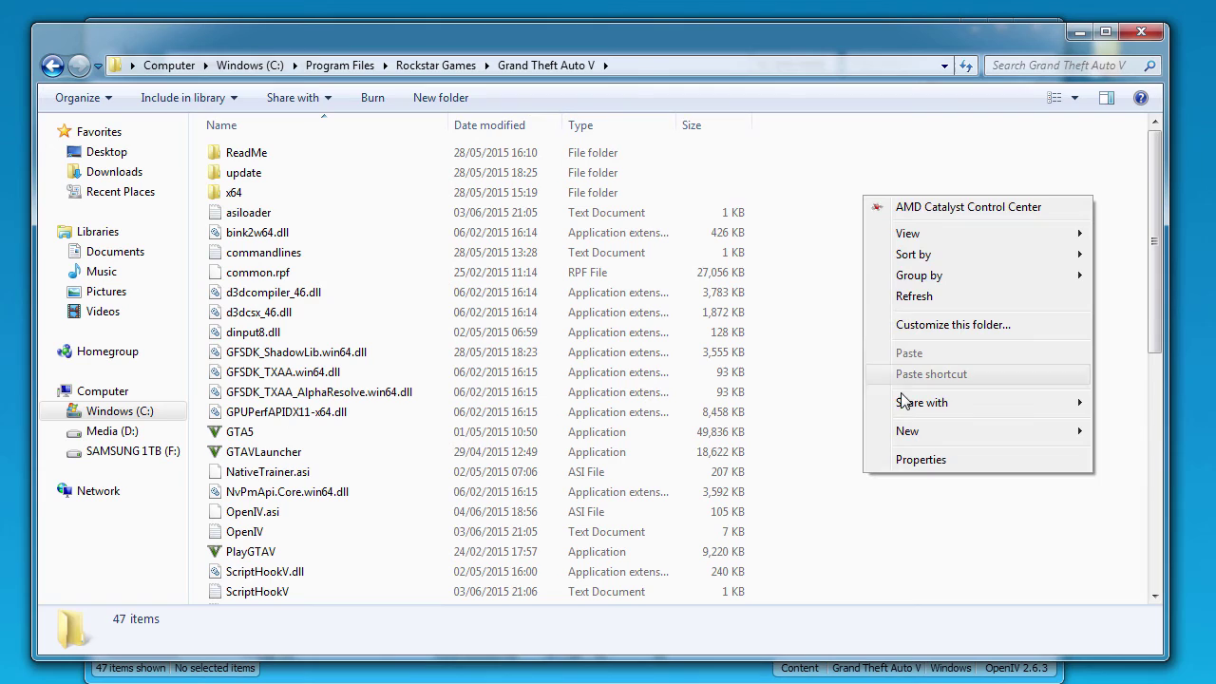
key("w")
key("f")
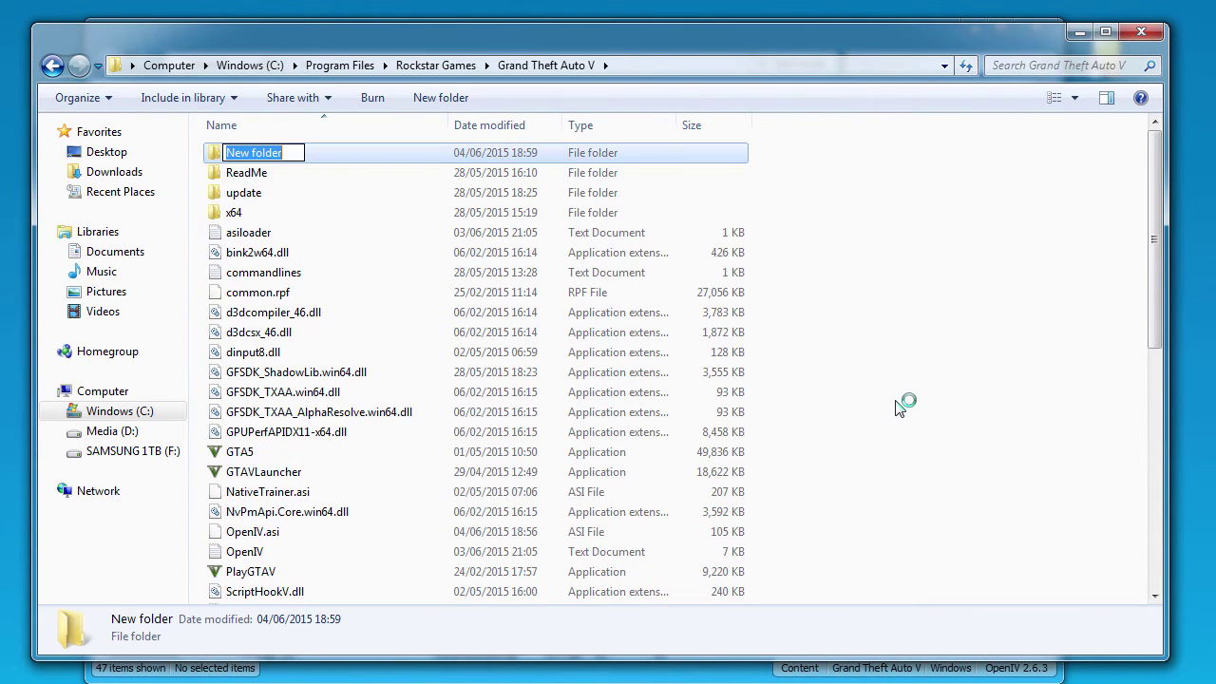
type("mods")
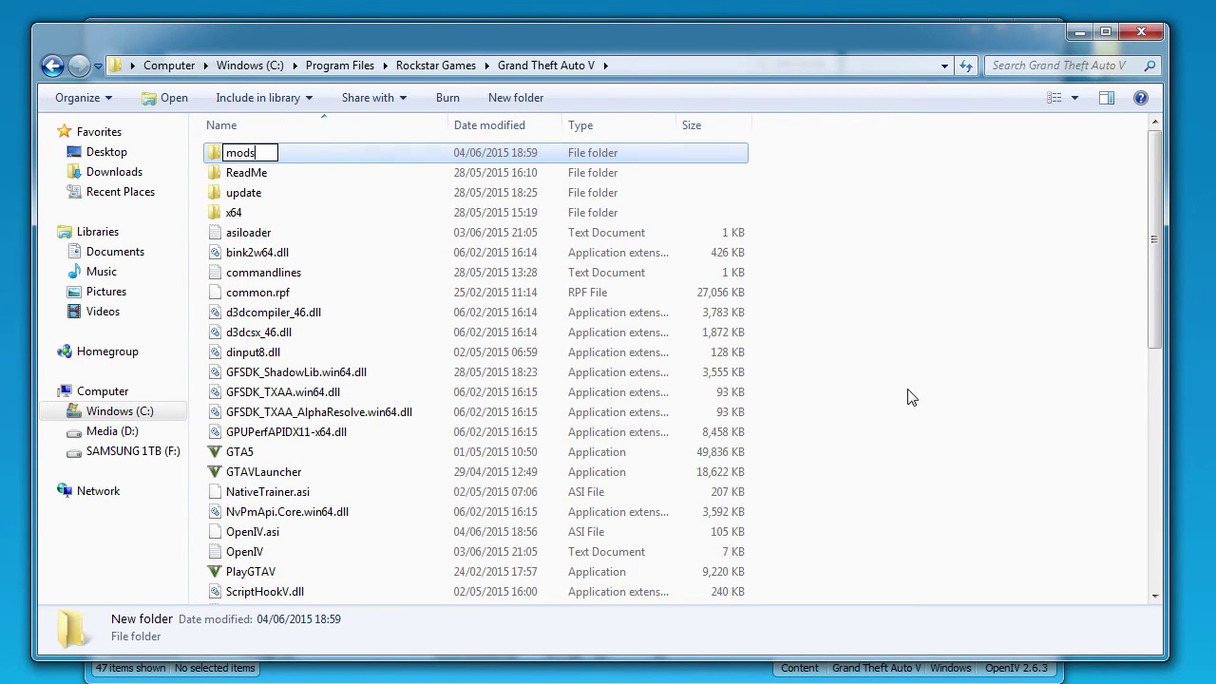
key("Return")
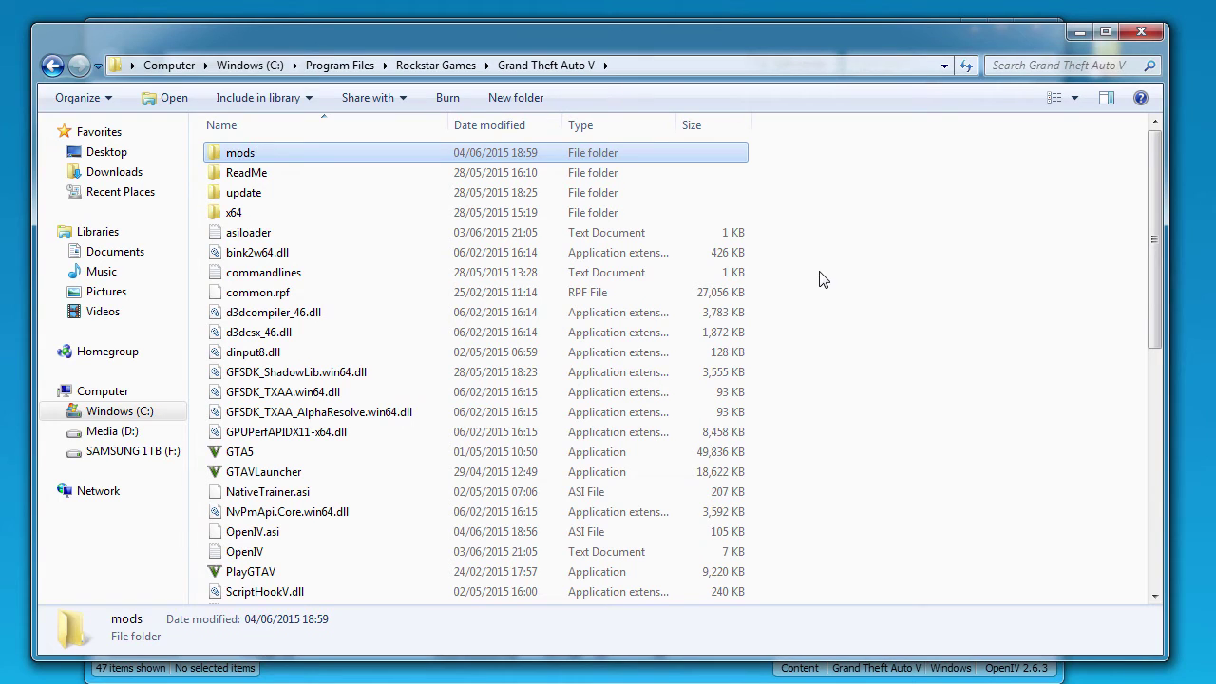
left_click(853, 281)
left_click(1083, 33)
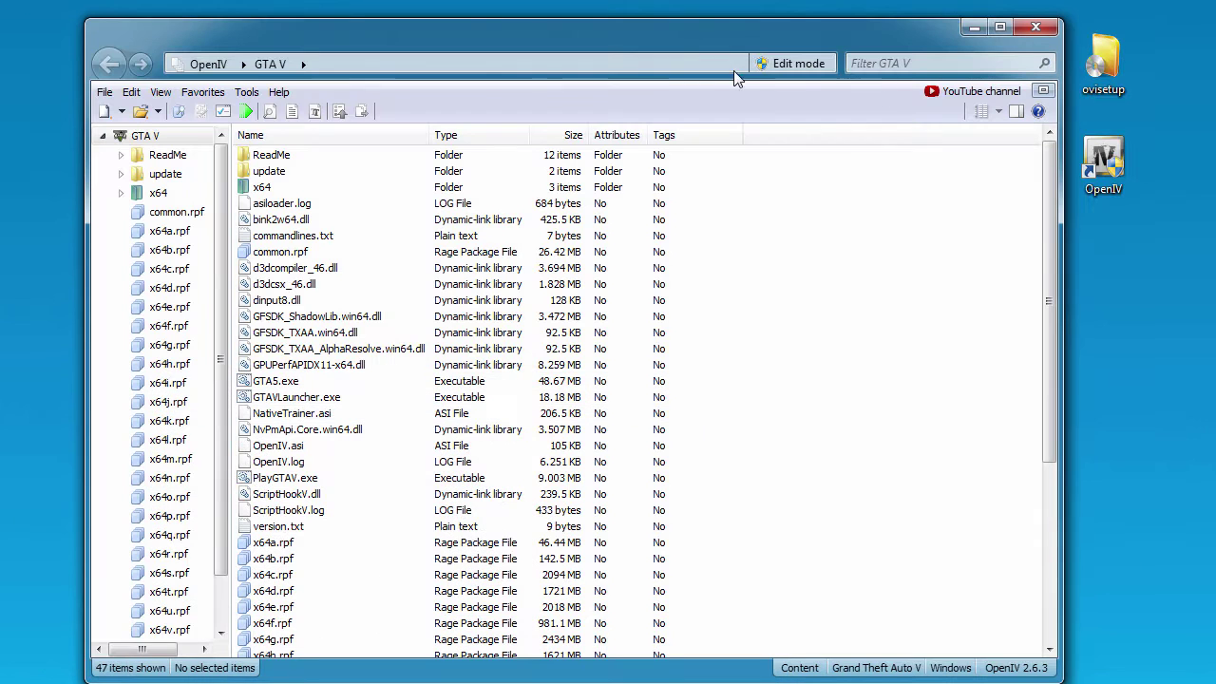
Step: Open the x64c.rpf archive in OpenIV and close the Edit mode message with the option not to show it again
left_click_drag(739, 35, 741, 41)
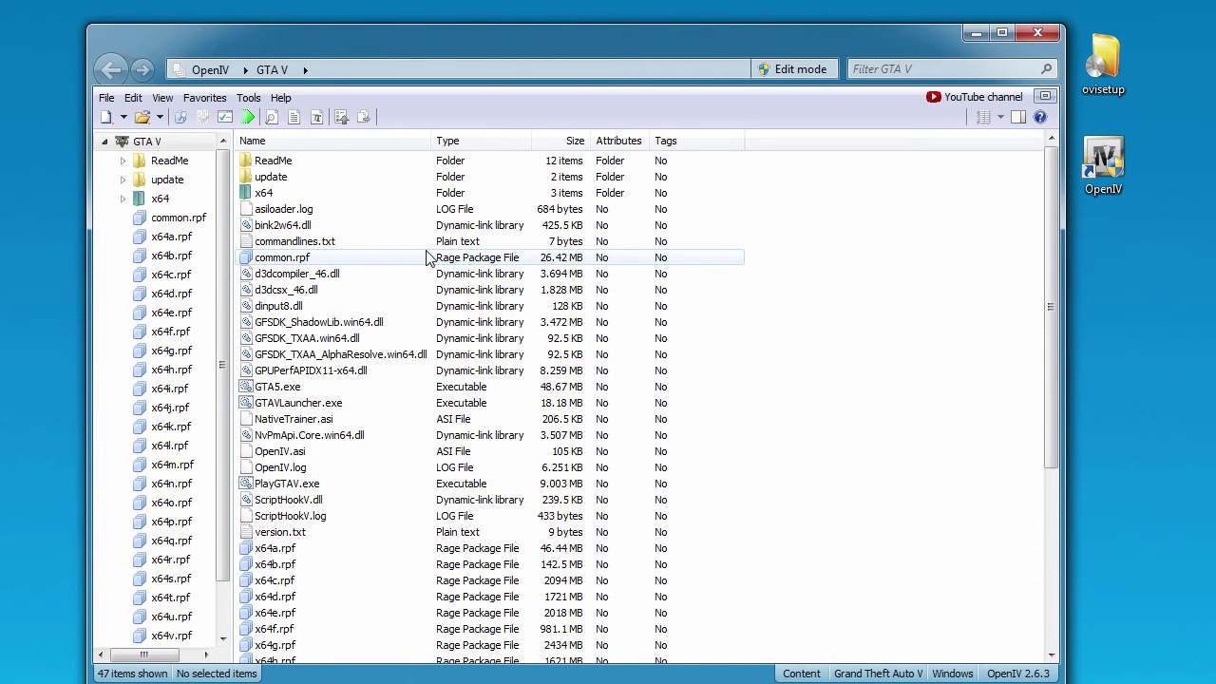
scroll(326, 470, "down", 3)
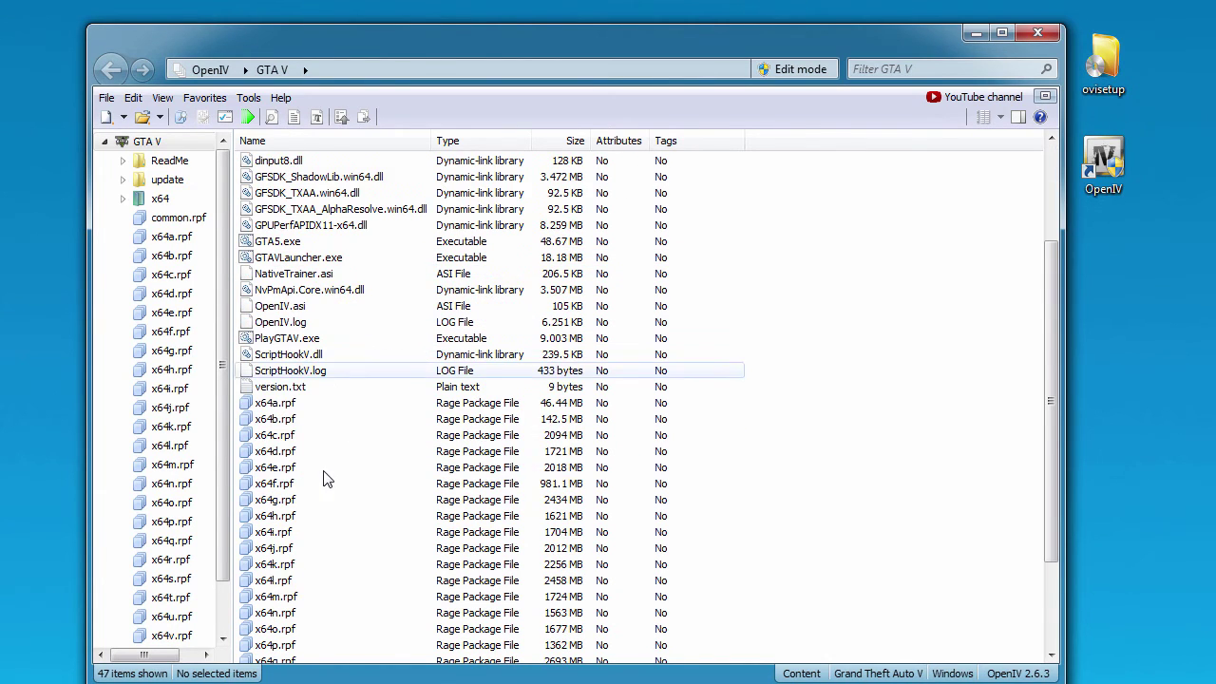
scroll(313, 399, "down", 1)
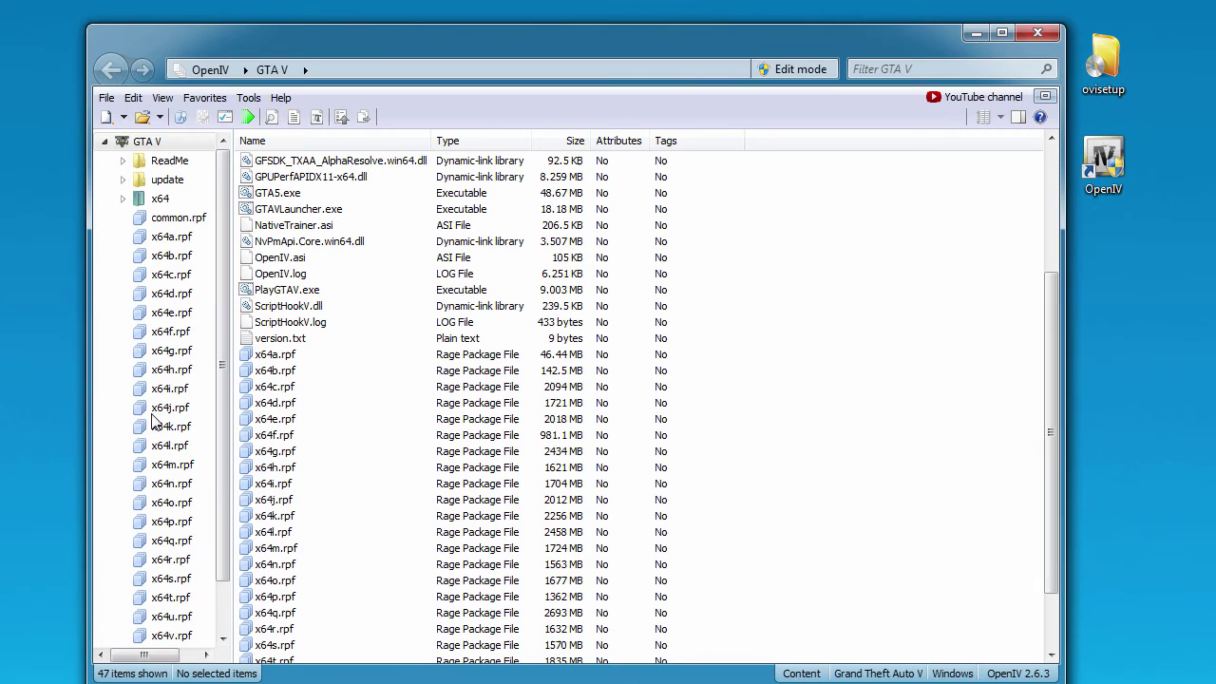
left_click(172, 275)
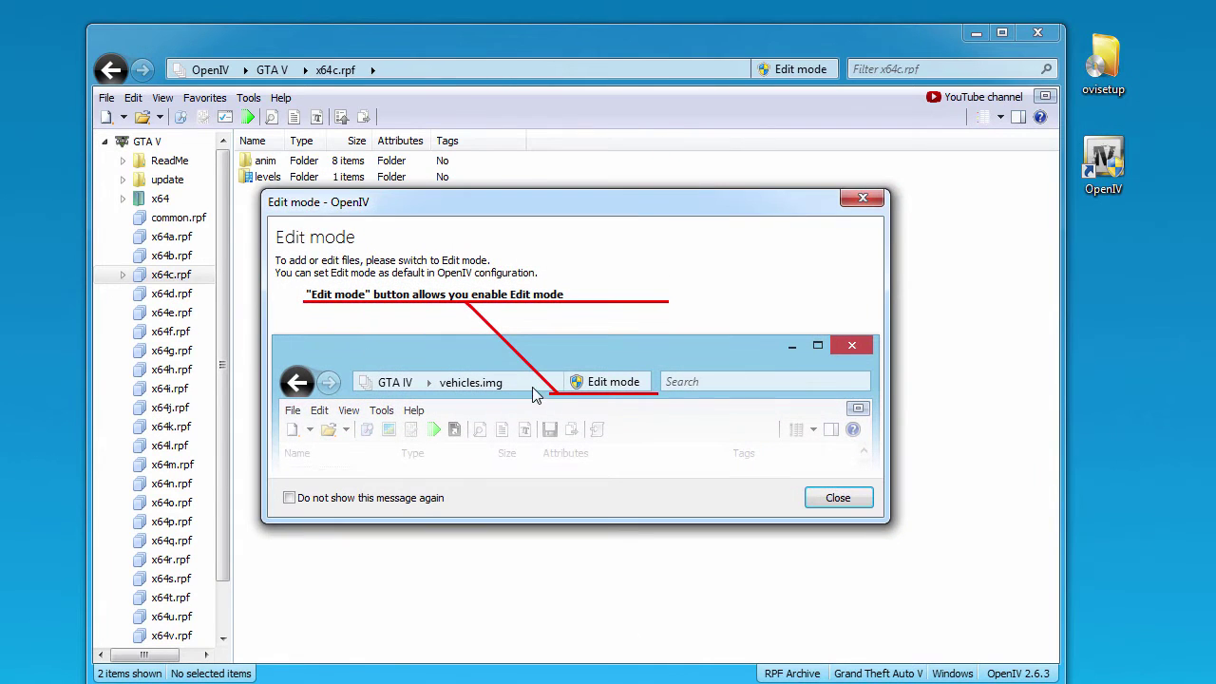
left_click(393, 503)
left_click(837, 499)
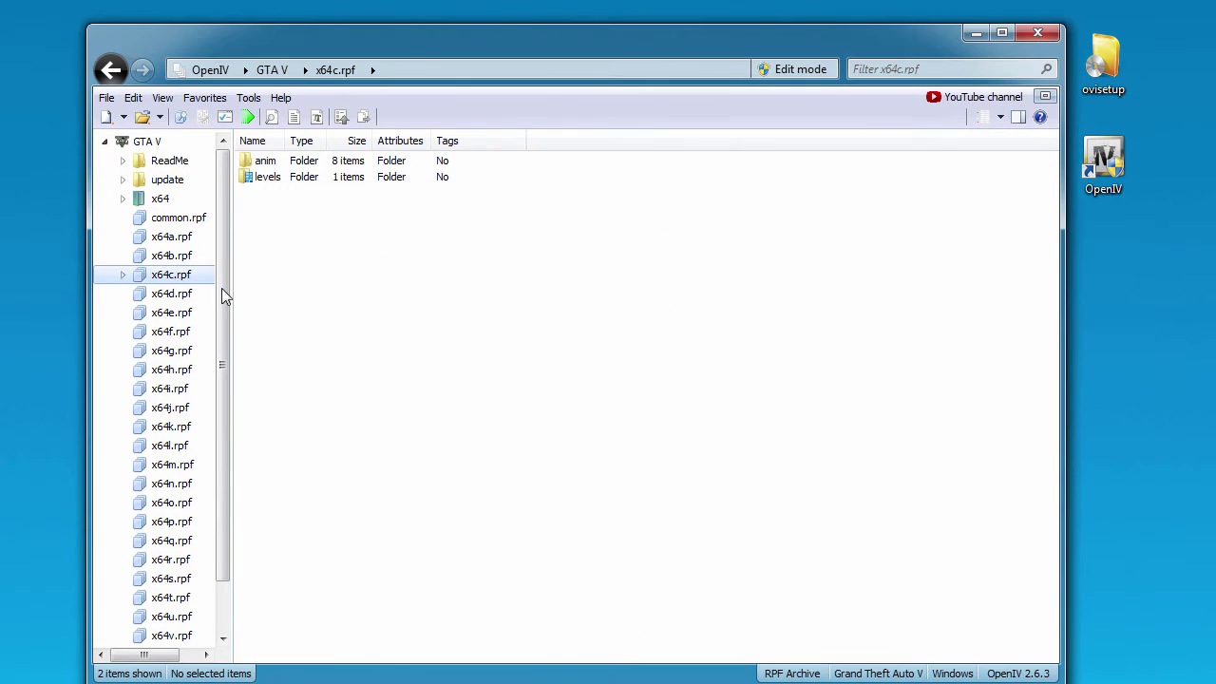
Step: Look into x64d.rpf, then browse x64e.rpf through models and cdimages to weapons.rpf and examine its files
left_click(154, 293)
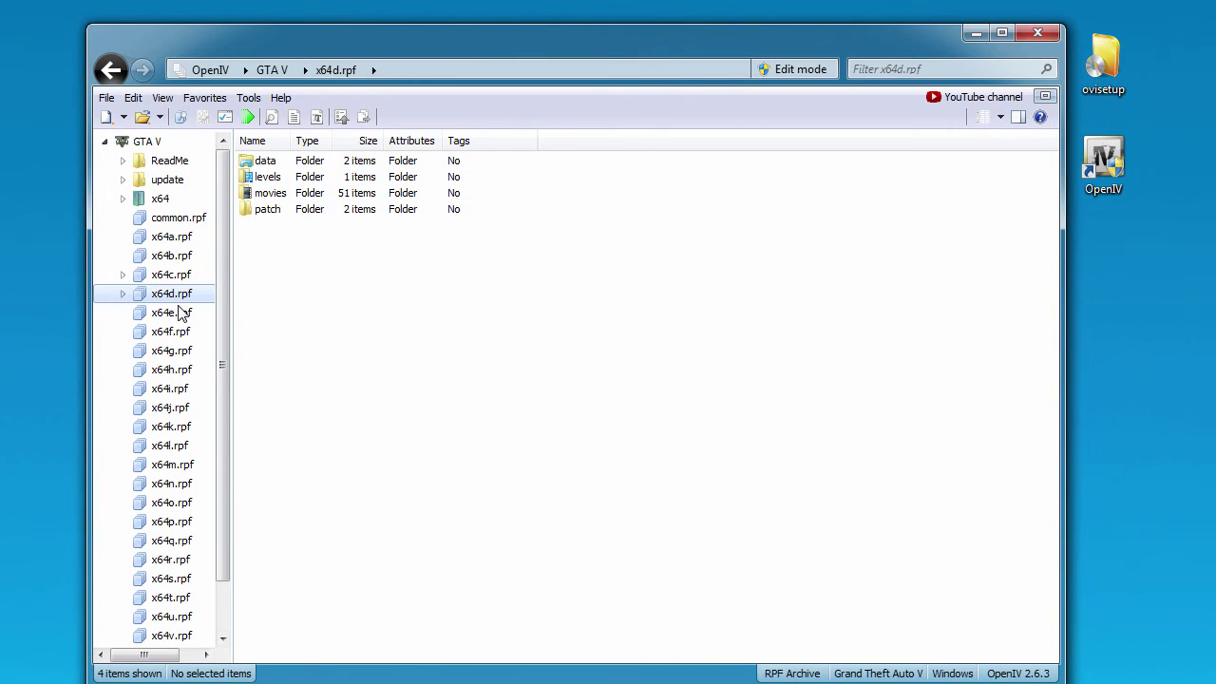
left_click(181, 314)
double_click(266, 178)
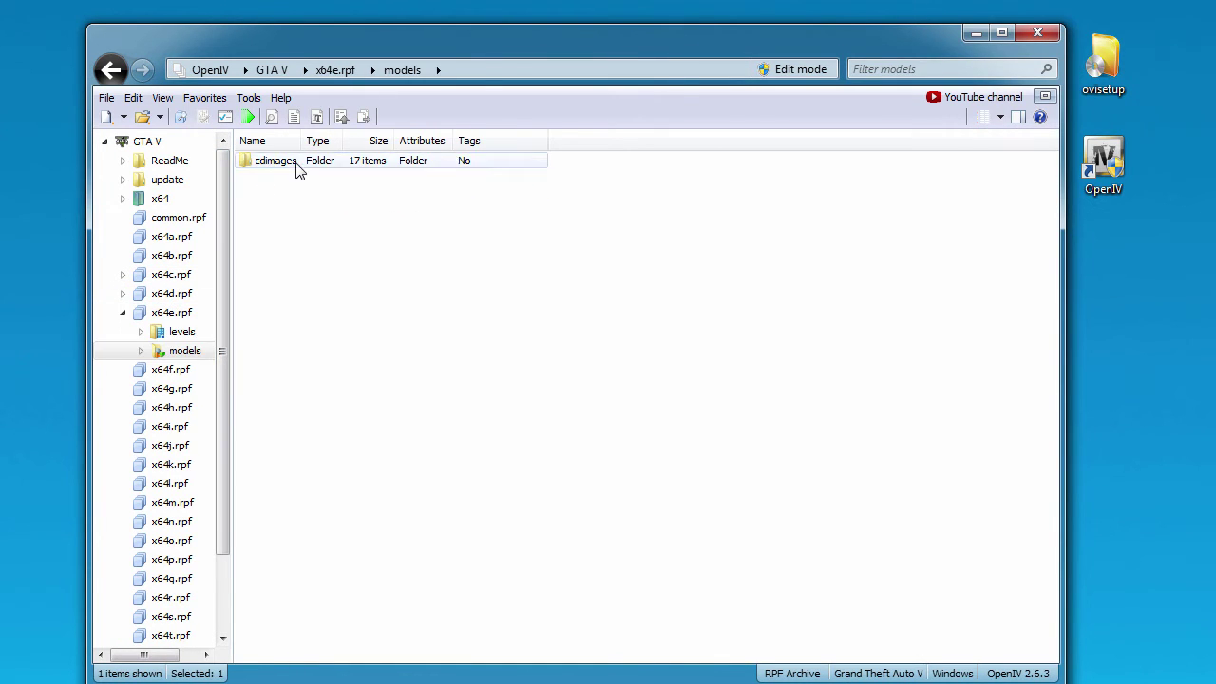
double_click(299, 168)
double_click(285, 418)
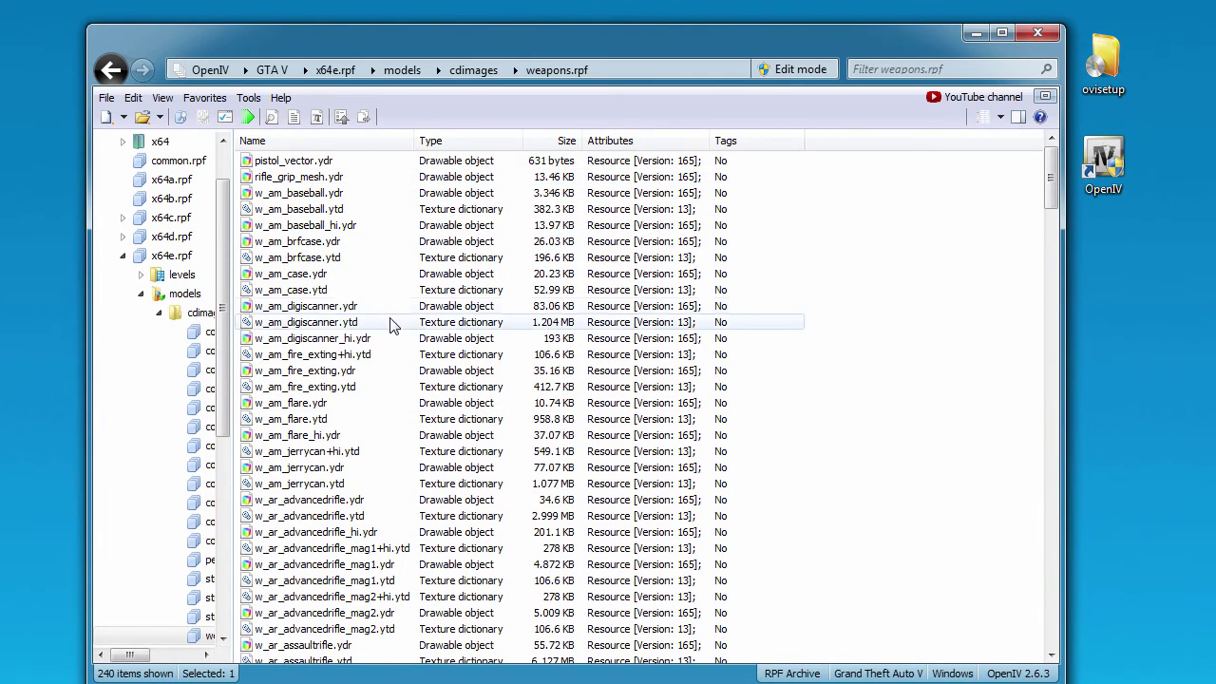
scroll(393, 304, "down", 14)
left_click_drag(1051, 266, 1007, 181)
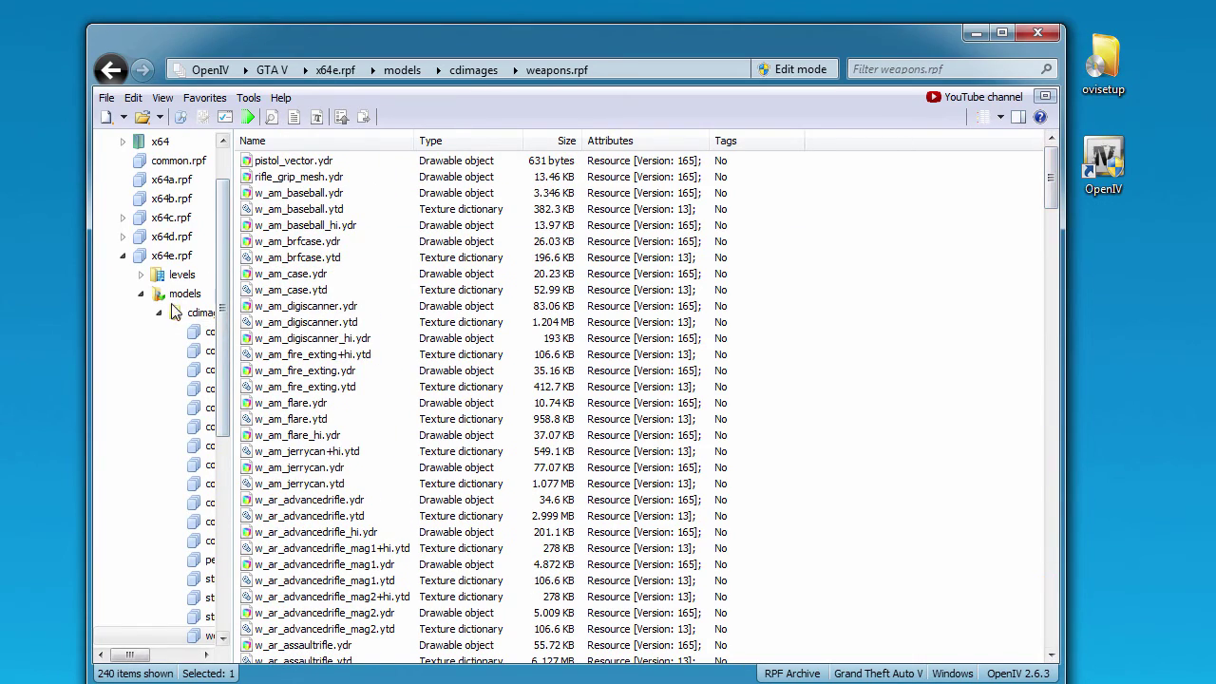
Step: Collapse x64e.rpf in the folder tree and view the commands available for its contents
left_click(121, 256)
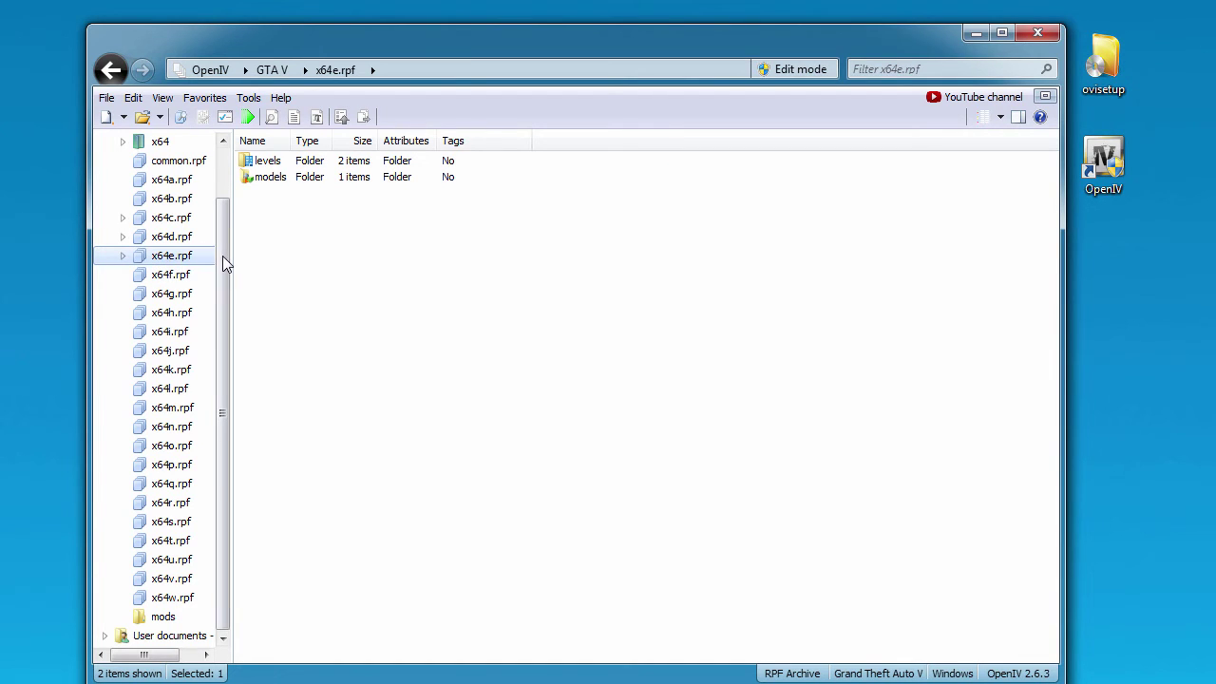
left_click_drag(222, 256, 206, 163)
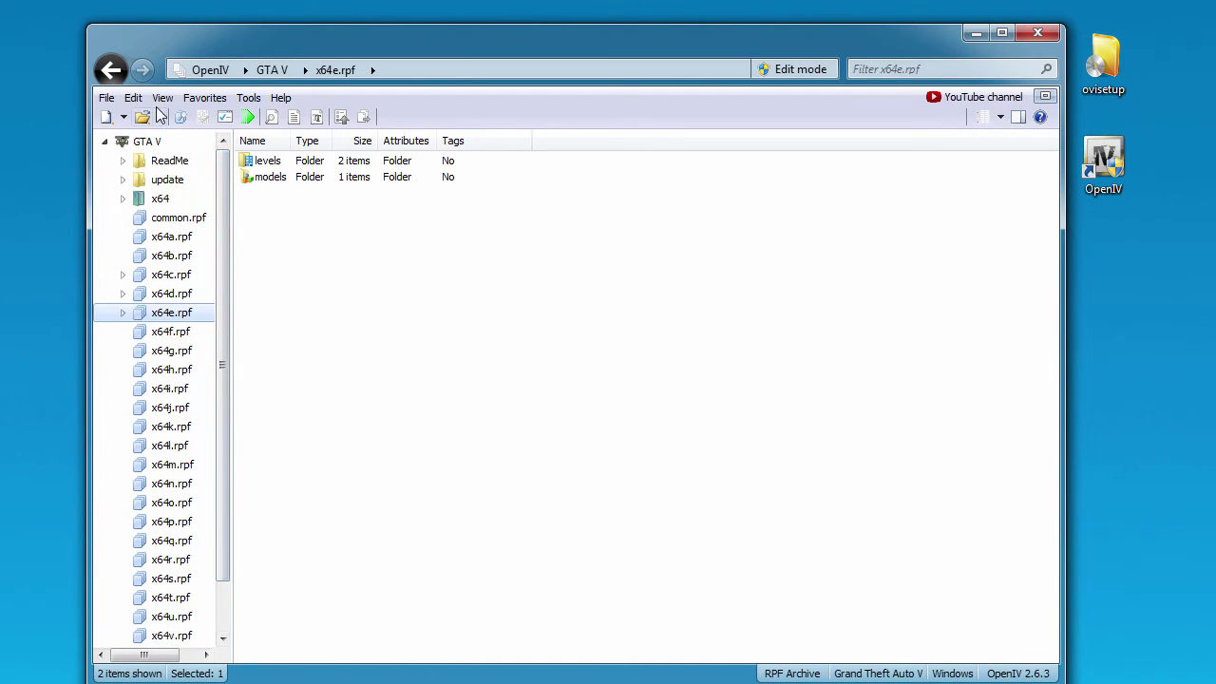
right_click(370, 243)
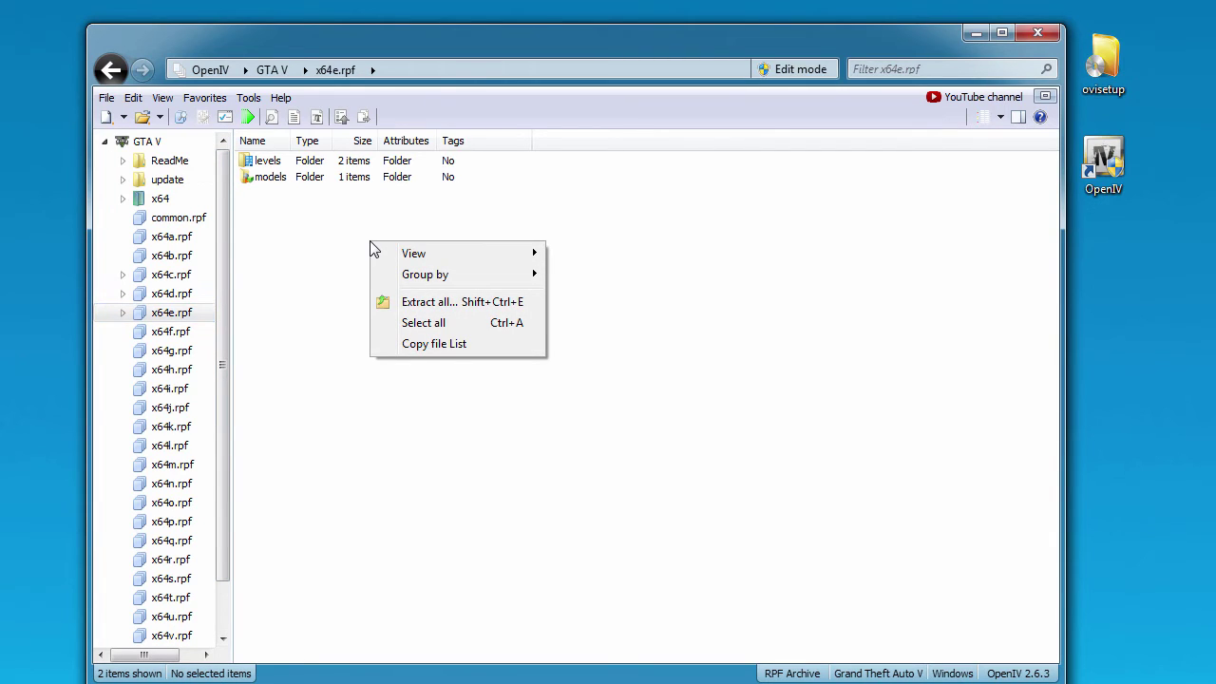
left_click(278, 264)
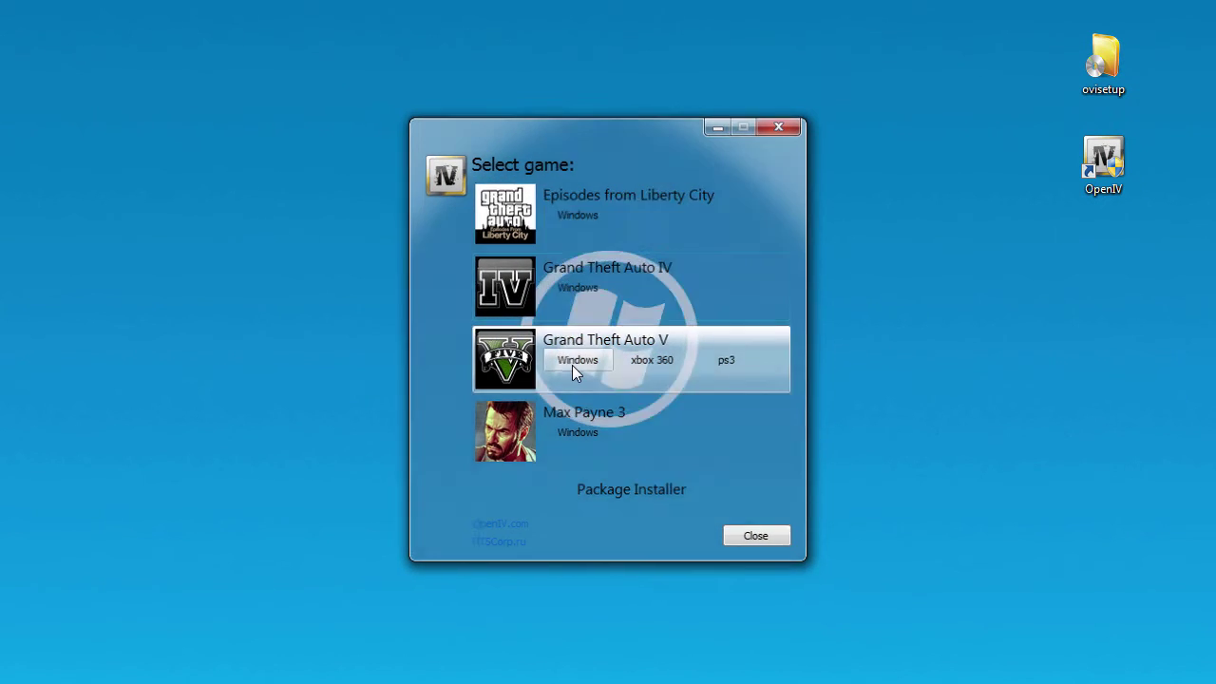
Step: Load Grand Theft Auto V for Windows from the game selection and look over the RPF archives and the mods folder
left_click(574, 360)
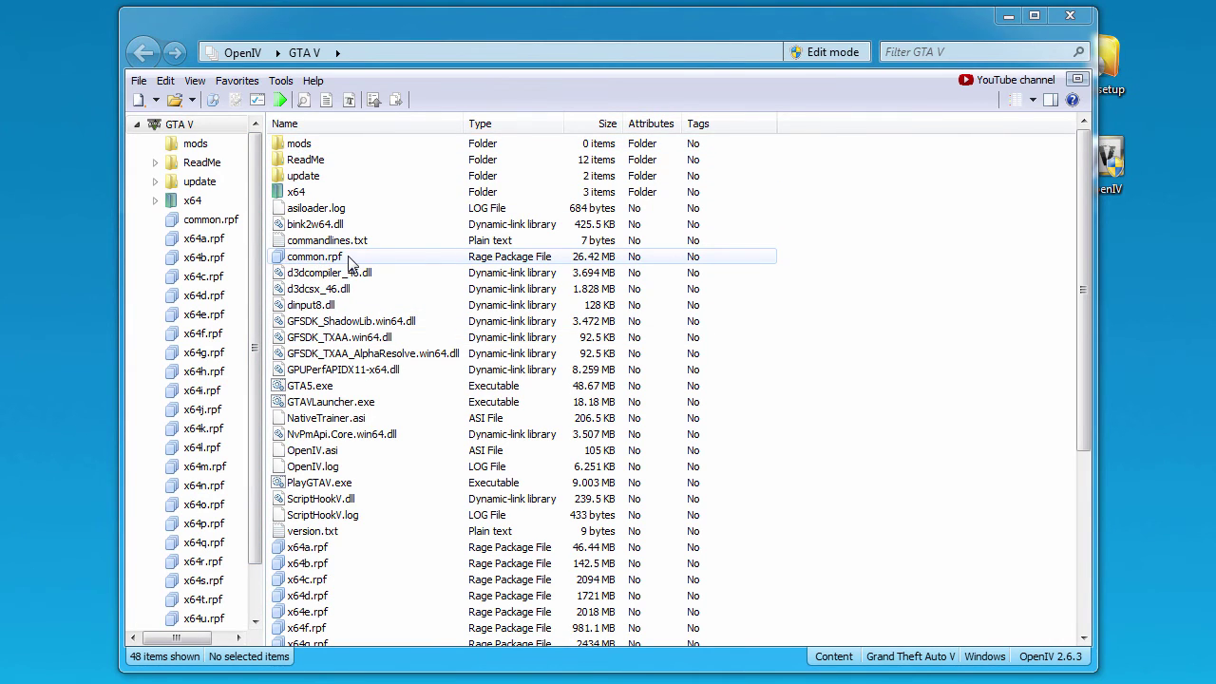
left_click(349, 261)
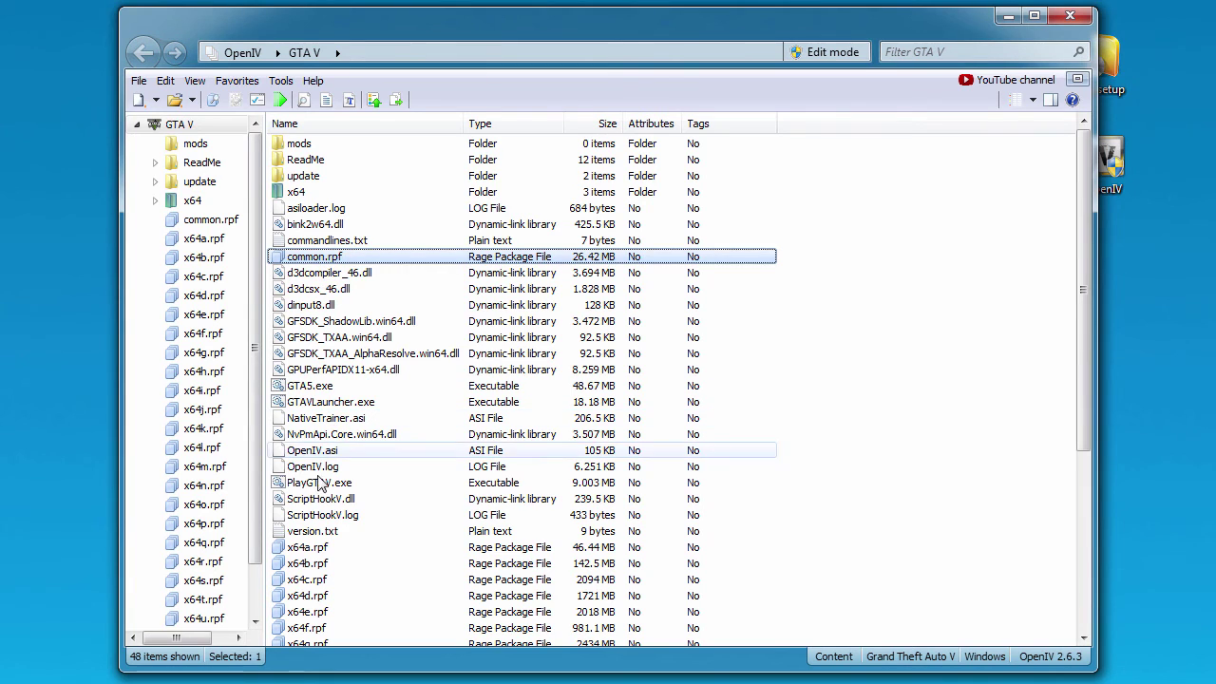
left_click(352, 549)
scroll(390, 541, "down", 6)
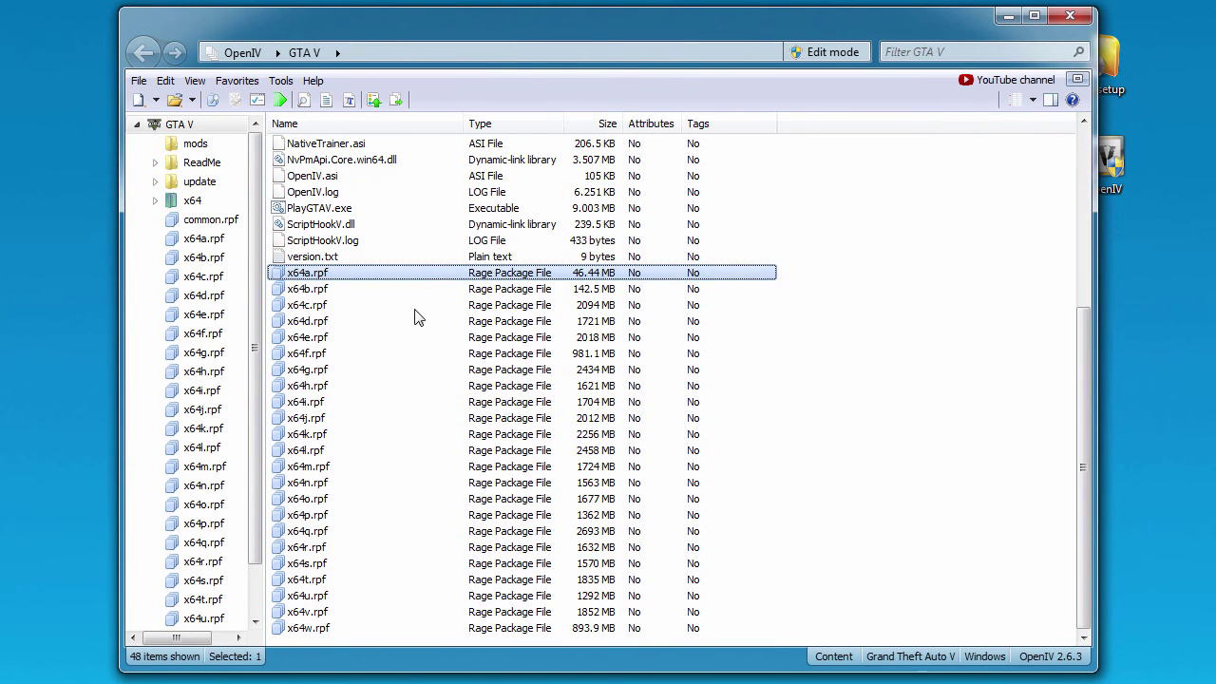
scroll(390, 456, "up", 6)
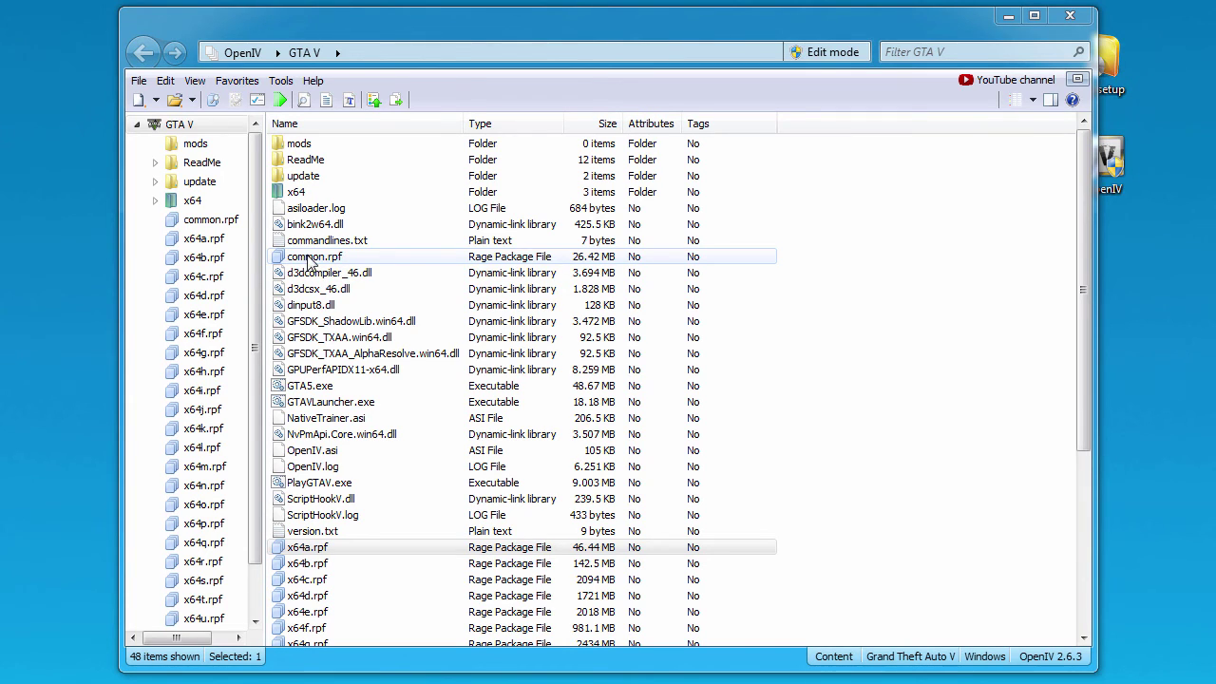
left_click(301, 145)
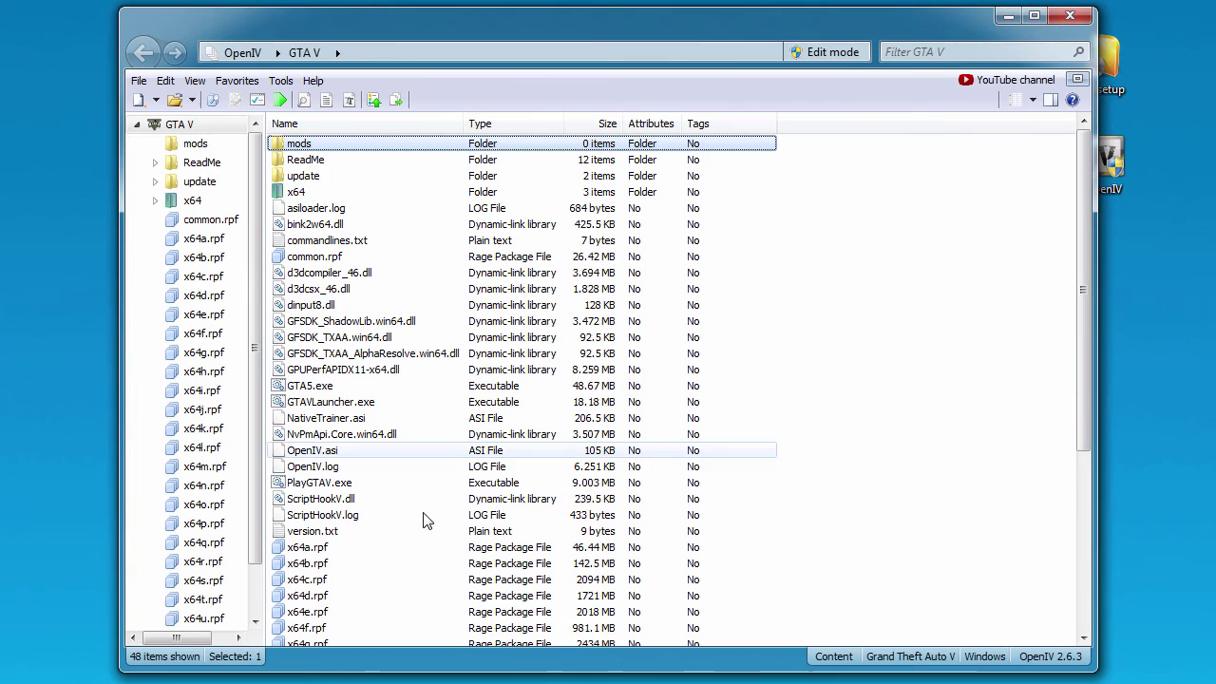
scroll(386, 562, "down", 6)
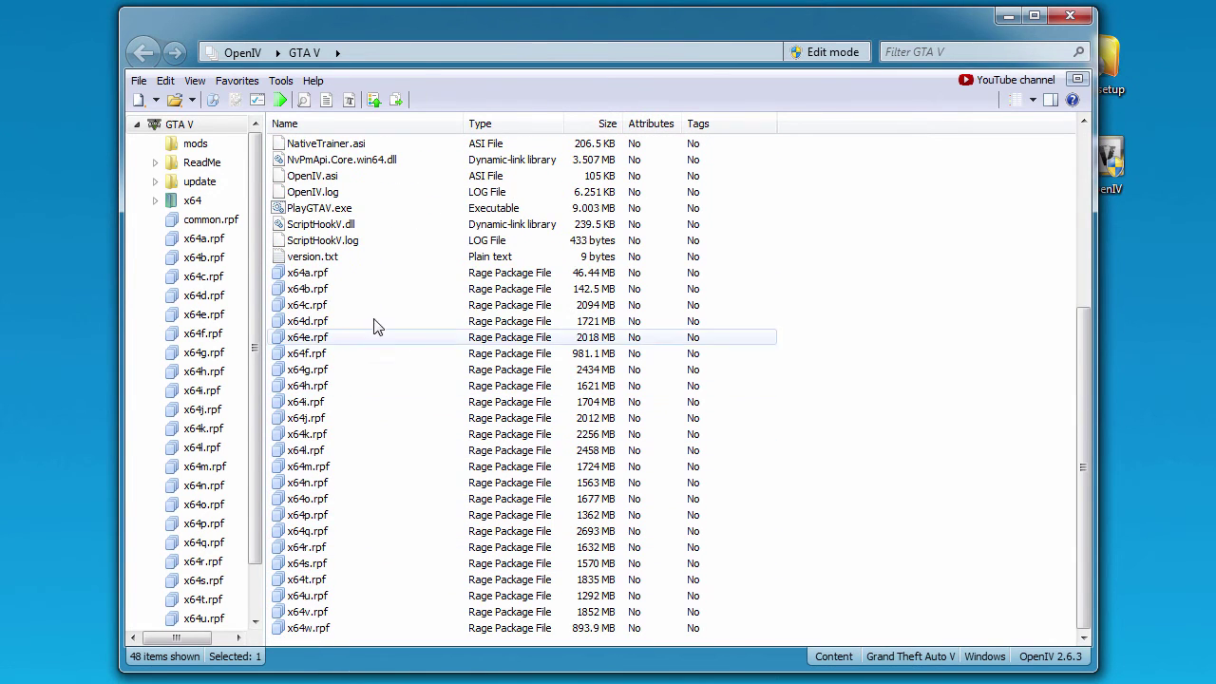
scroll(373, 489, "up", 6)
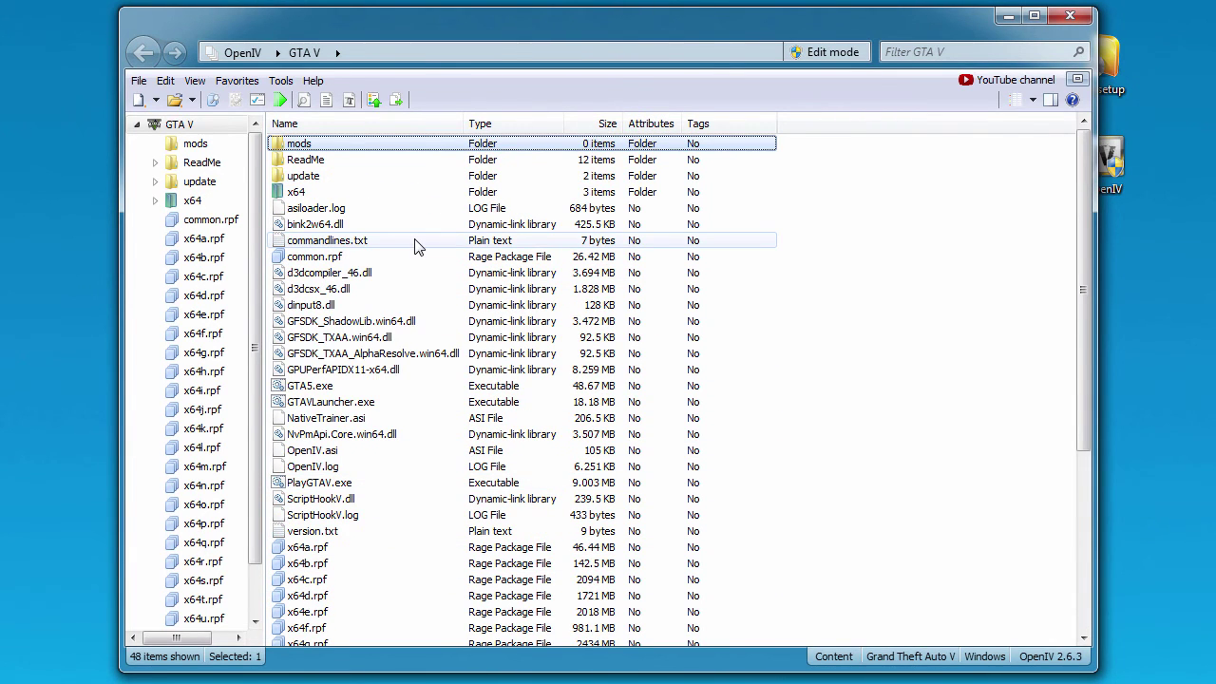
Step: Check the ASI Loader and OpenIV.ASI installation status in the ASI Manager and close it
left_click(281, 81)
left_click(313, 171)
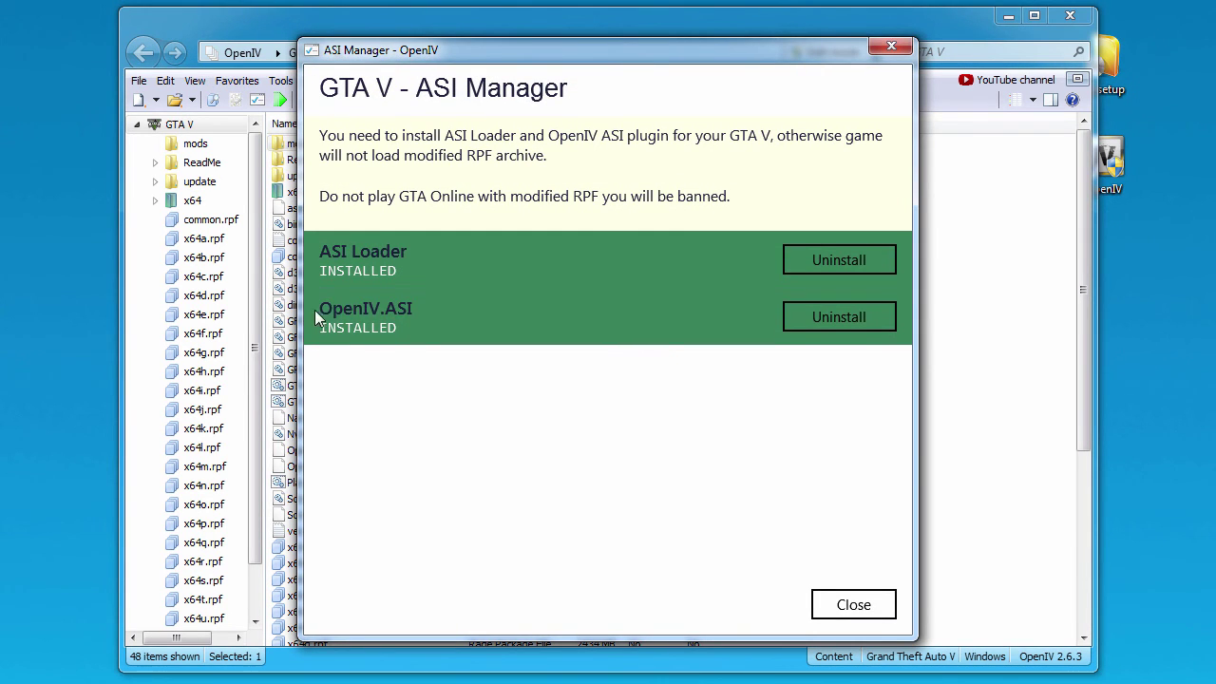
left_click(851, 605)
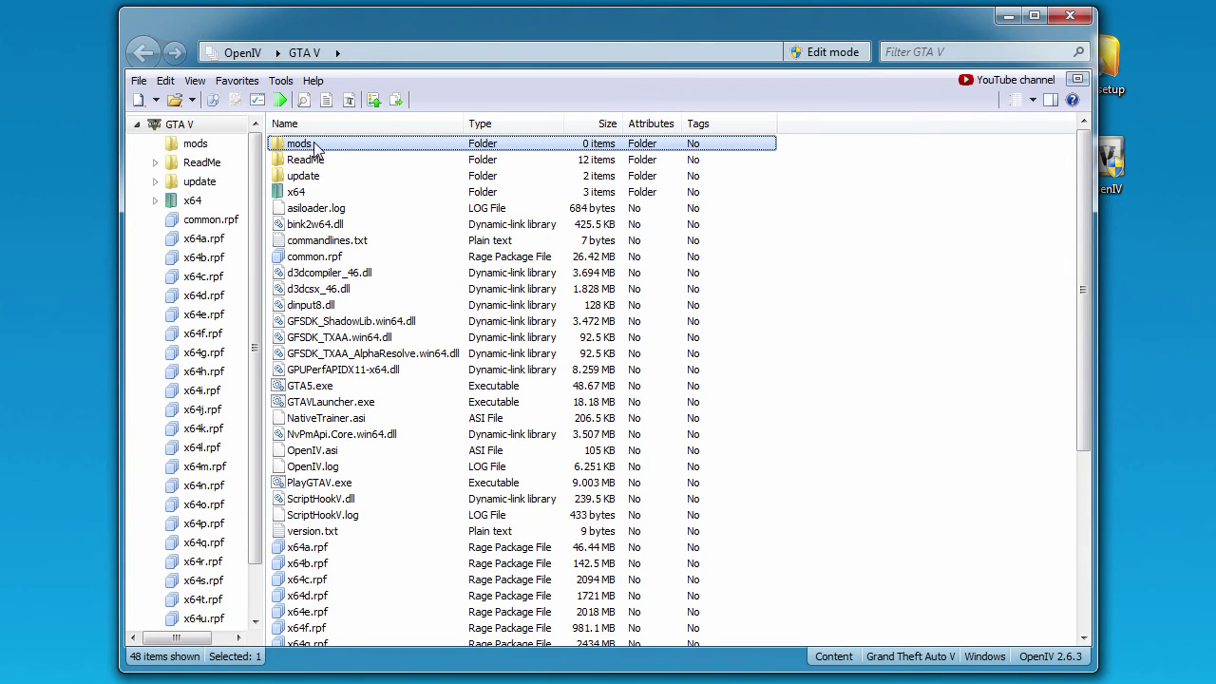
Step: Locate the common.rpf and x64e.rpf archives in the GTA V listing, and open the mods folder
left_click(378, 259)
scroll(361, 500, "down", 2)
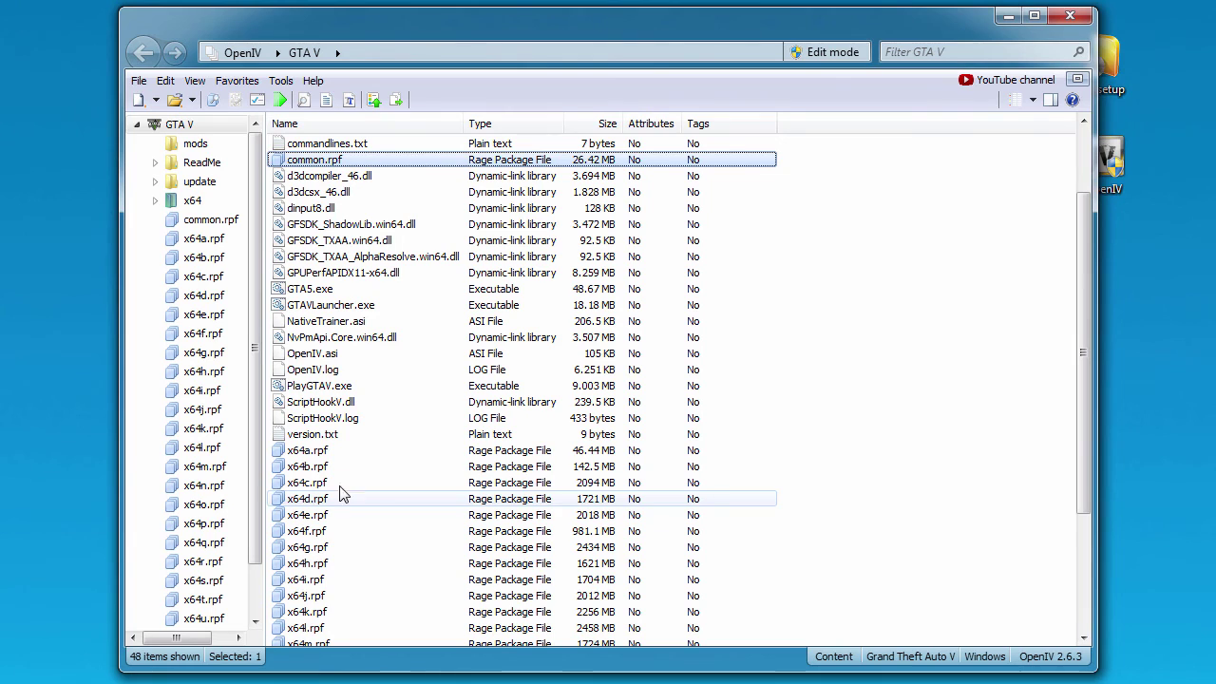
left_click(302, 517)
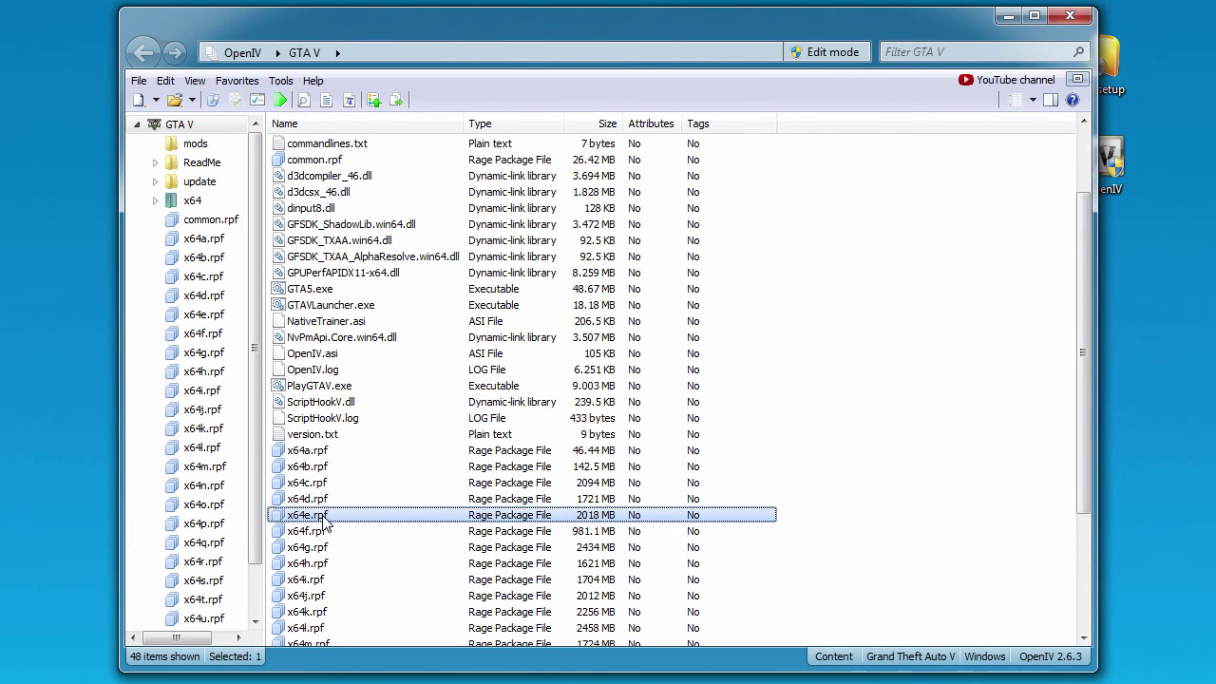
scroll(503, 488, "up", 2)
double_click(297, 145)
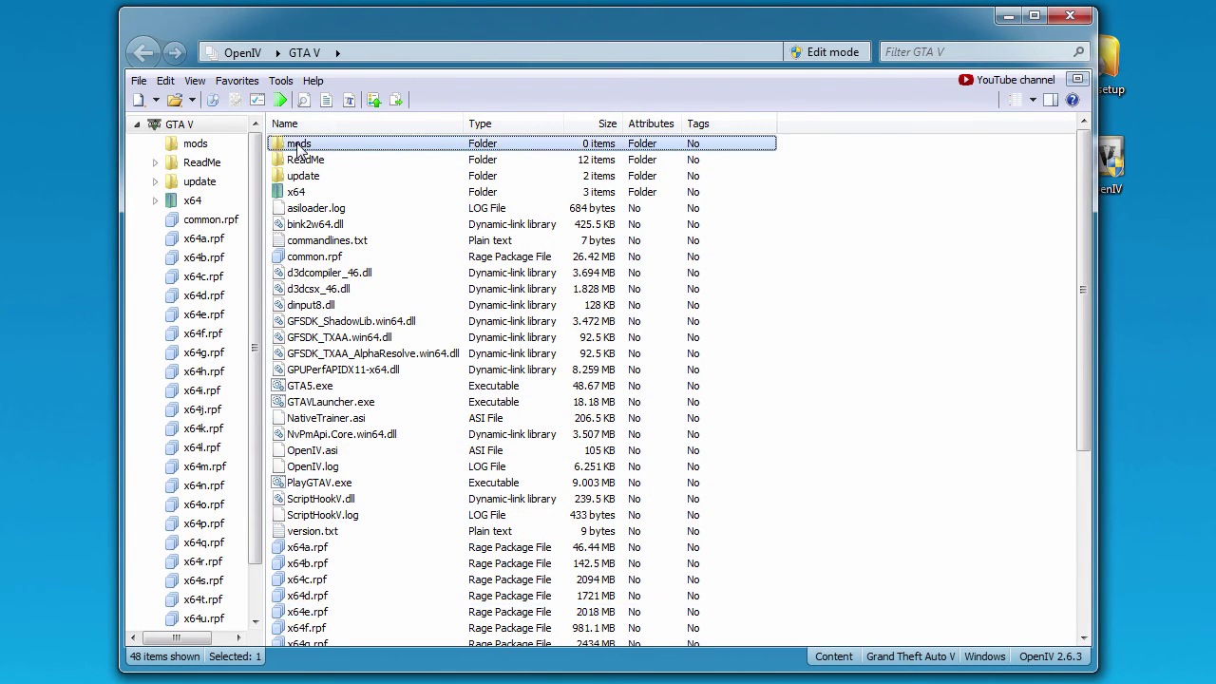
right_click(327, 162)
left_click(321, 159)
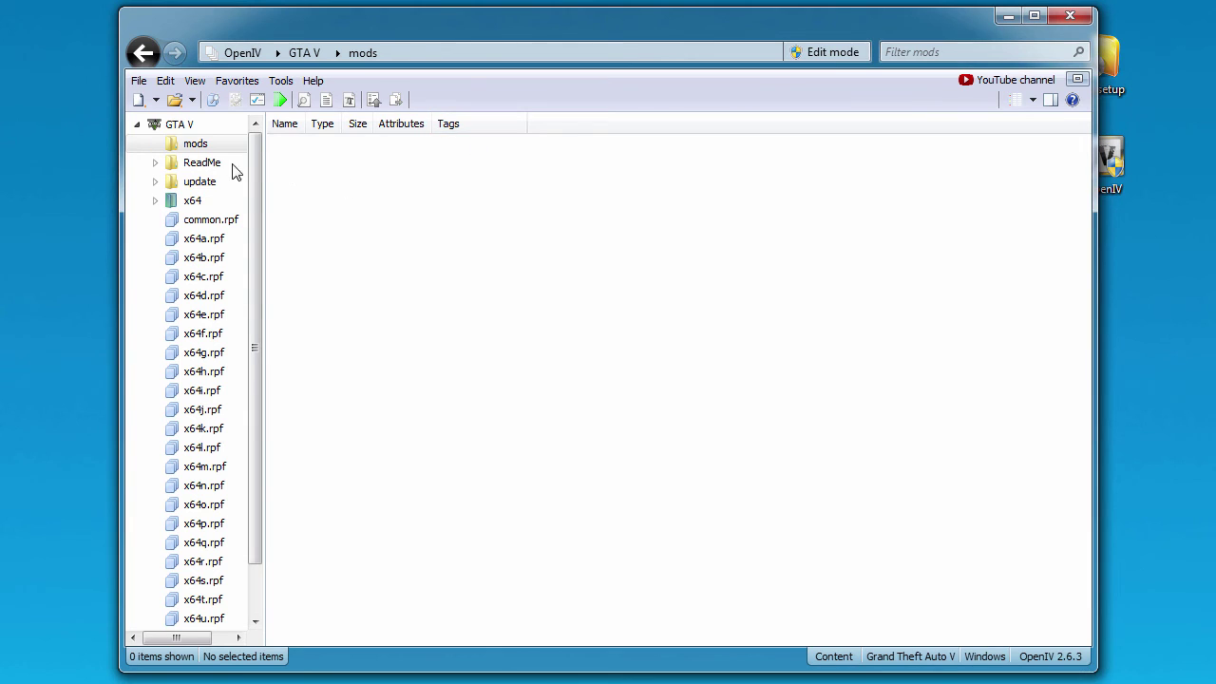
Step: Review the GTA V root archives and the mods folder, return to the root, and reposition the OpenIV window
left_click(143, 52)
scroll(334, 427, "down", 6)
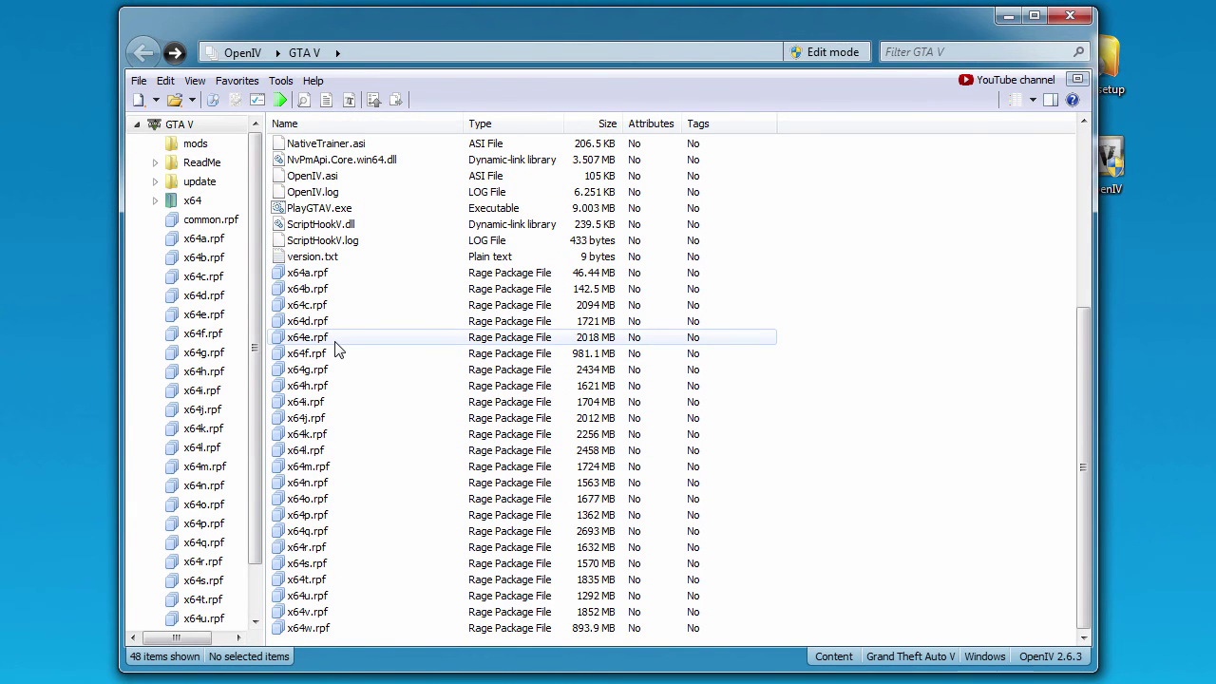
scroll(340, 352, "up", 6)
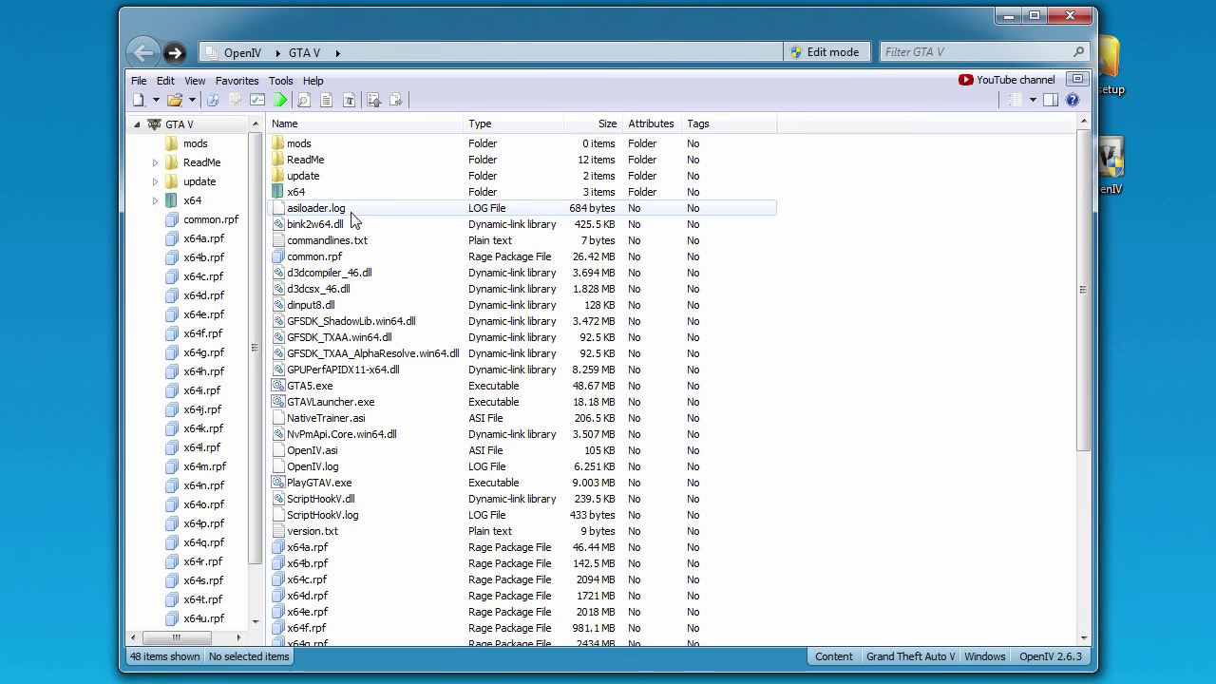
double_click(328, 144)
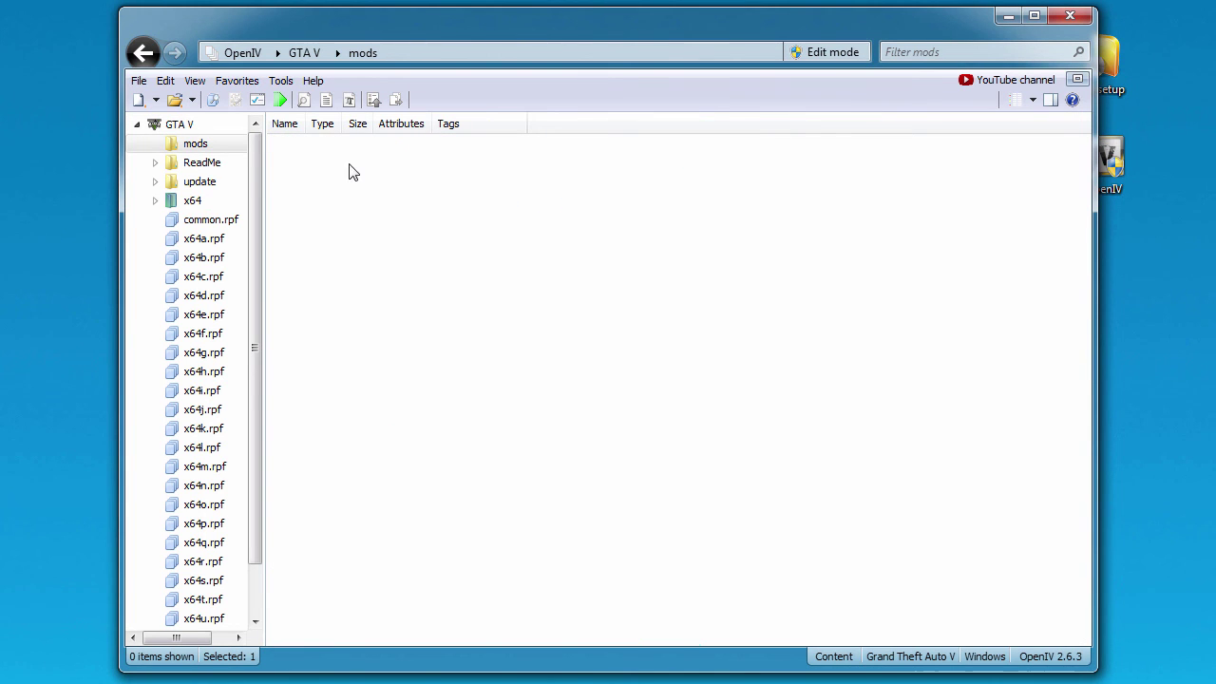
left_click(143, 53)
scroll(401, 420, "down", 5)
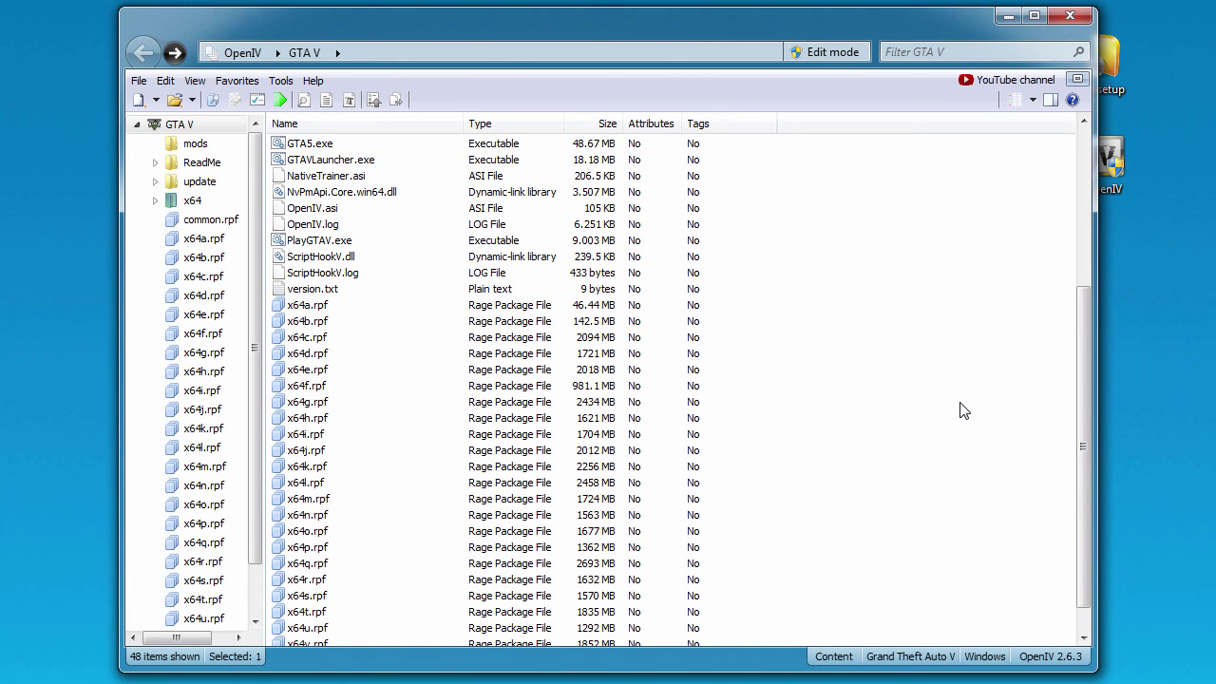
left_click_drag(757, 35, 705, 41)
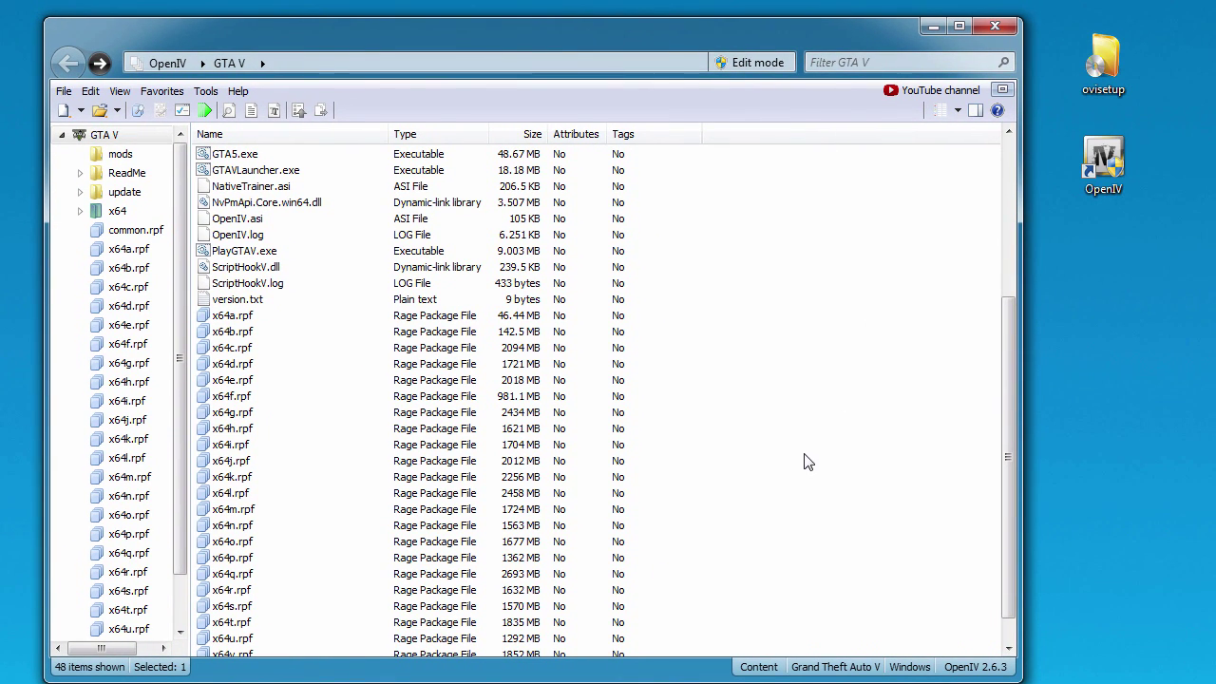